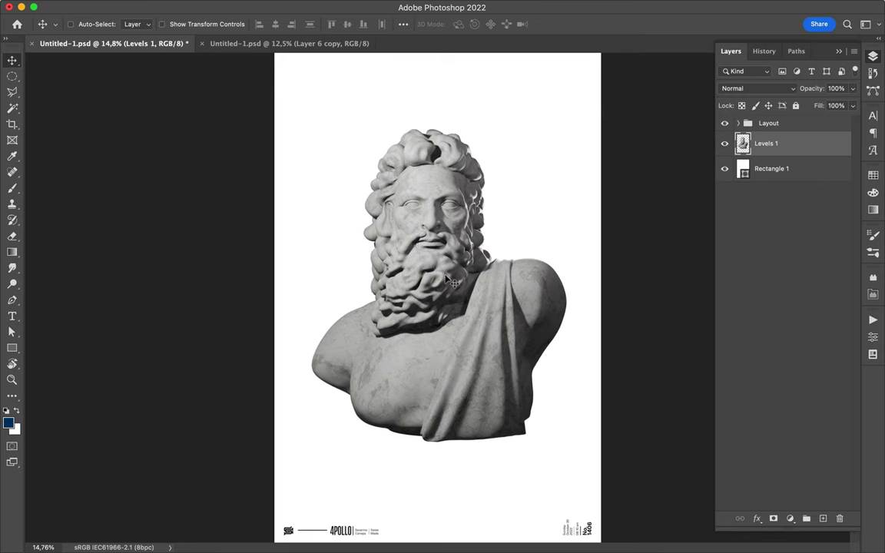
Draw a navy rectangle over the whole poster and set its blend mode to Color
left_click_drag(291, 112, 589, 460)
left_click(757, 89)
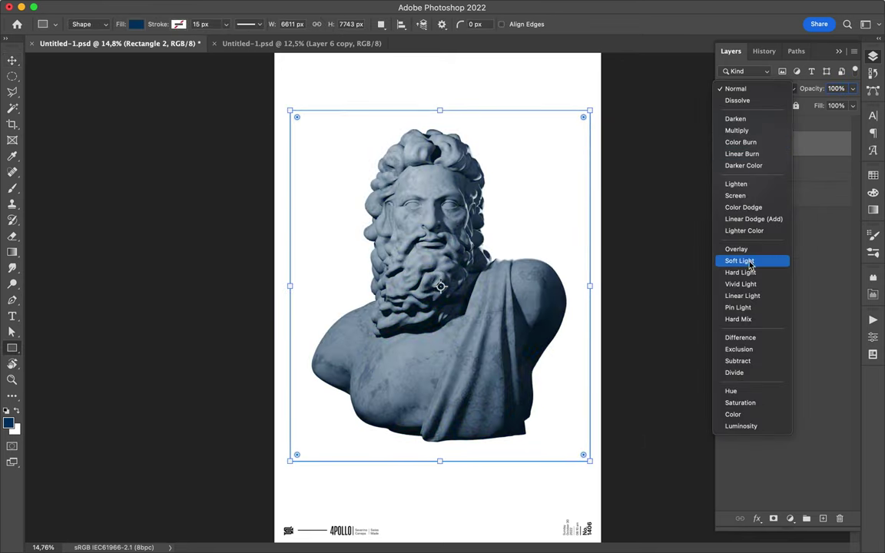
left_click(733, 392)
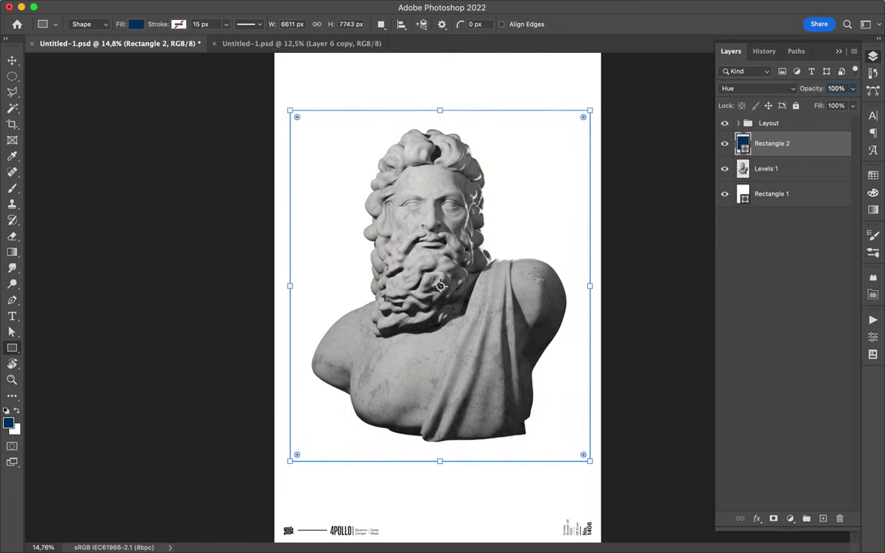
scroll(437, 299, "up", 5)
scroll(437, 299, "up", 2)
left_click(756, 88)
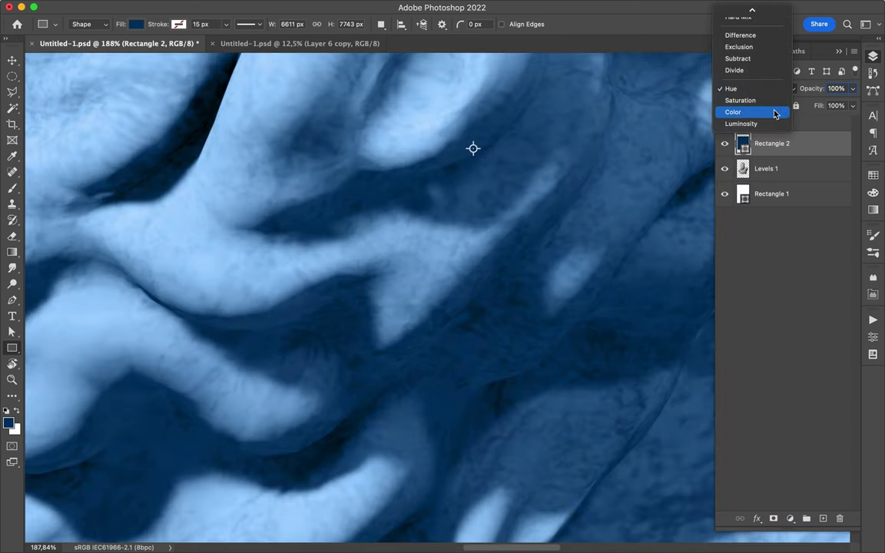
left_click(774, 113)
Merge the navy tint layer down into the statue as a single layer
key("super+0")
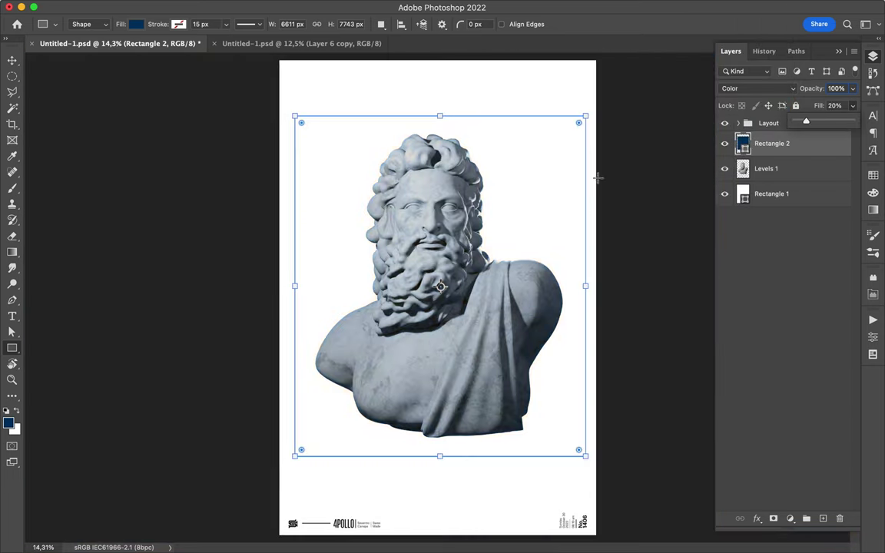
scroll(450, 244, "up", 5)
scroll(541, 176, "down", 2)
key("super+o")
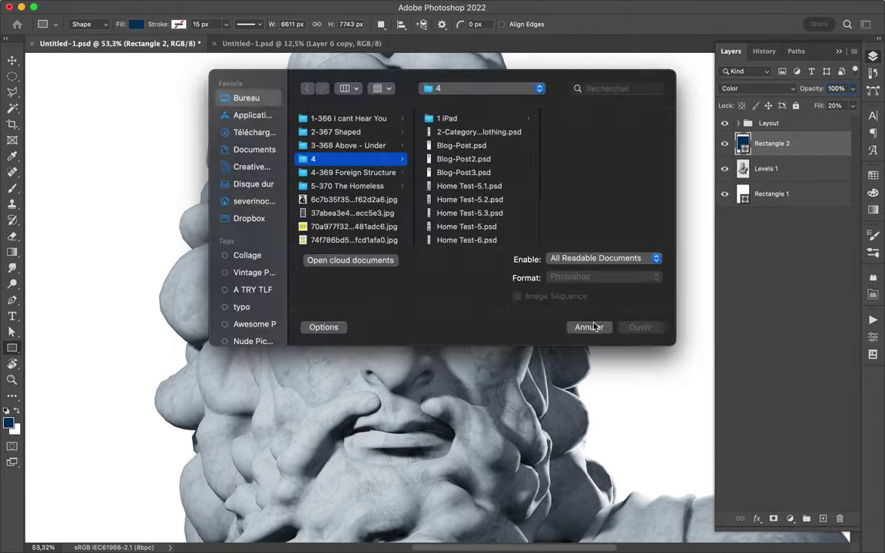
key("Escape")
key("super+0")
key("v")
key("super+v")
key("super+e")
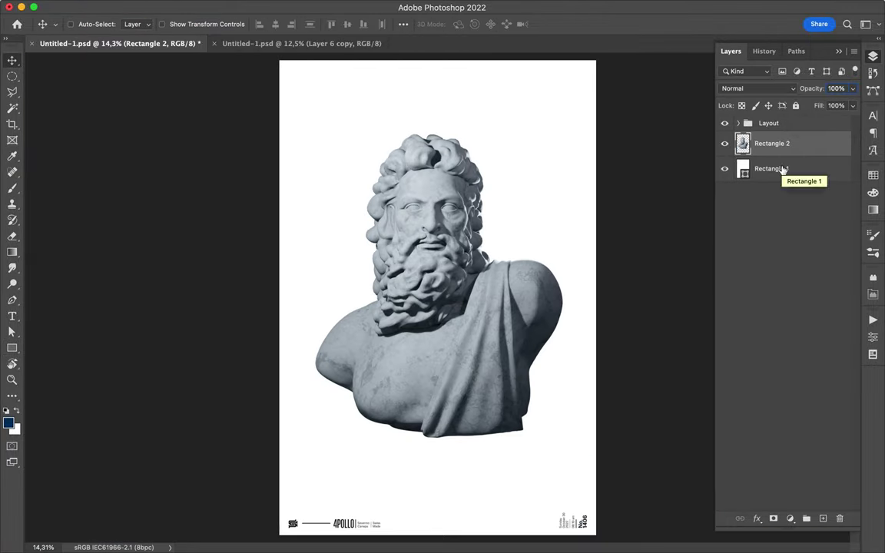
Draw a navy triangle over the lower-left poster with a diagonal top edge
key("p")
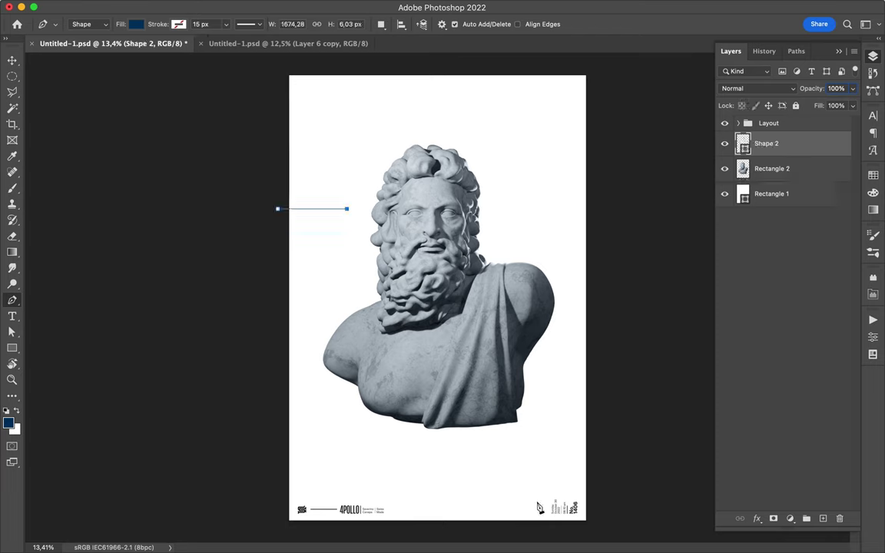
left_click(625, 494)
left_click(626, 529)
left_click(275, 529)
left_click(276, 209)
key("v")
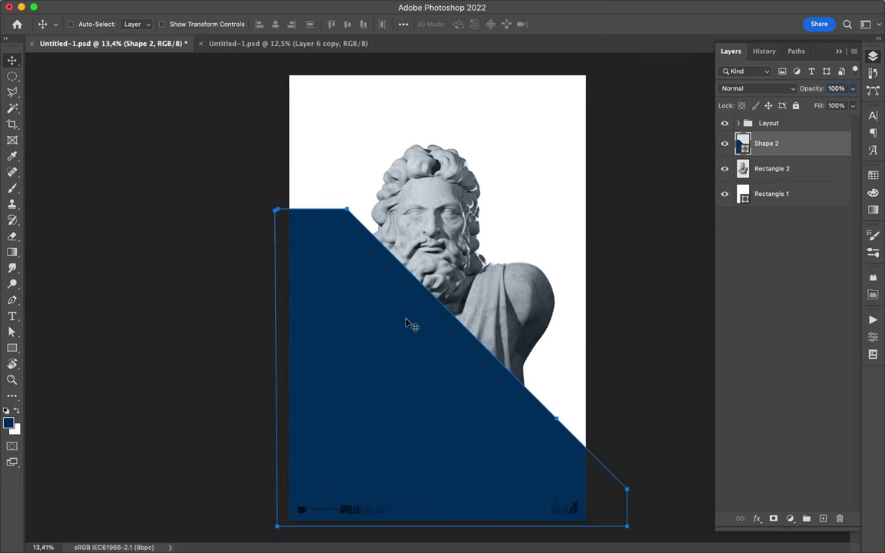
left_click_drag(408, 322, 384, 431)
key("a")
left_click_drag(275, 310, 214, 250)
key("v")
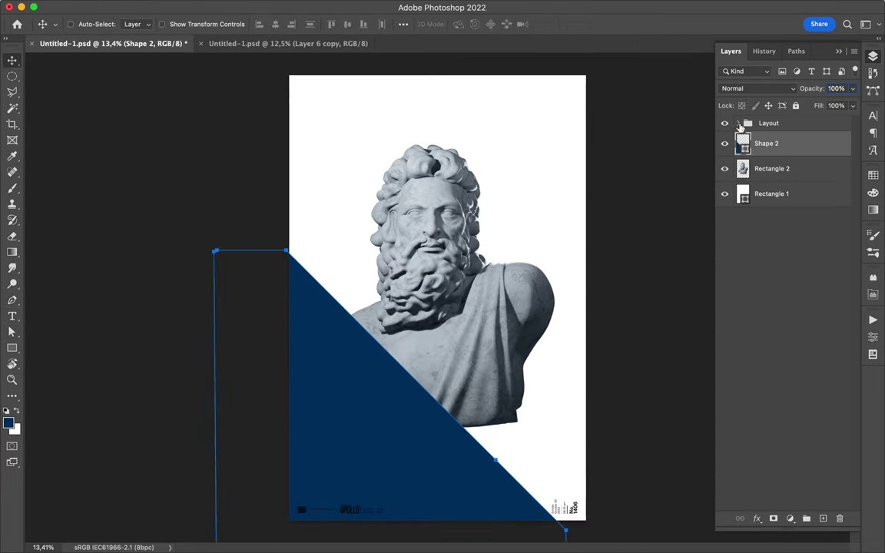
Set the footer text in the Layout group to white
left_click(737, 123)
left_click(784, 144)
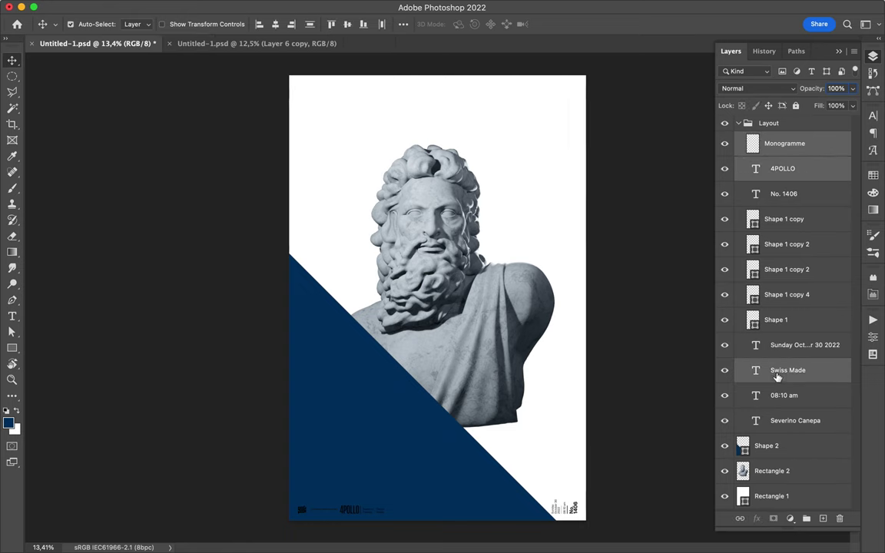
left_click(872, 115)
left_click(840, 187)
left_click(681, 205)
Make the strokes of all footer line shapes white
left_click(772, 220)
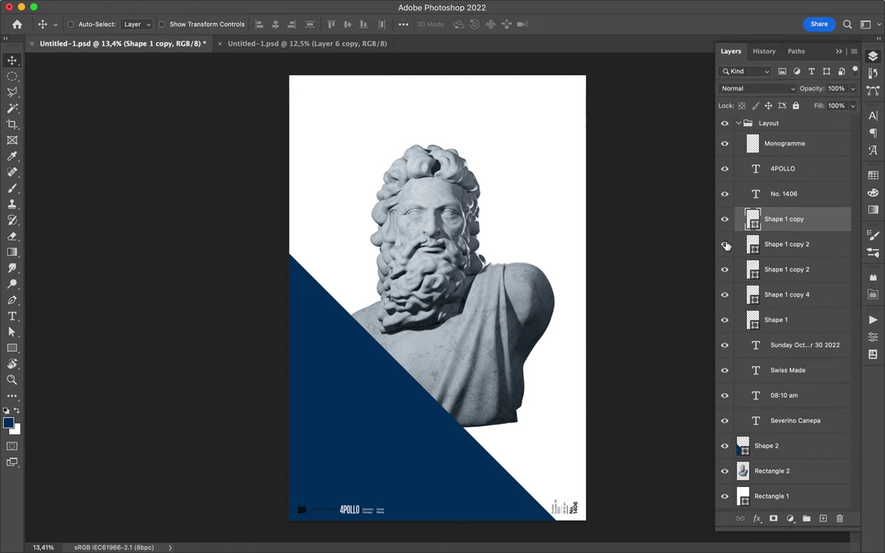
key("ctrl+plus")
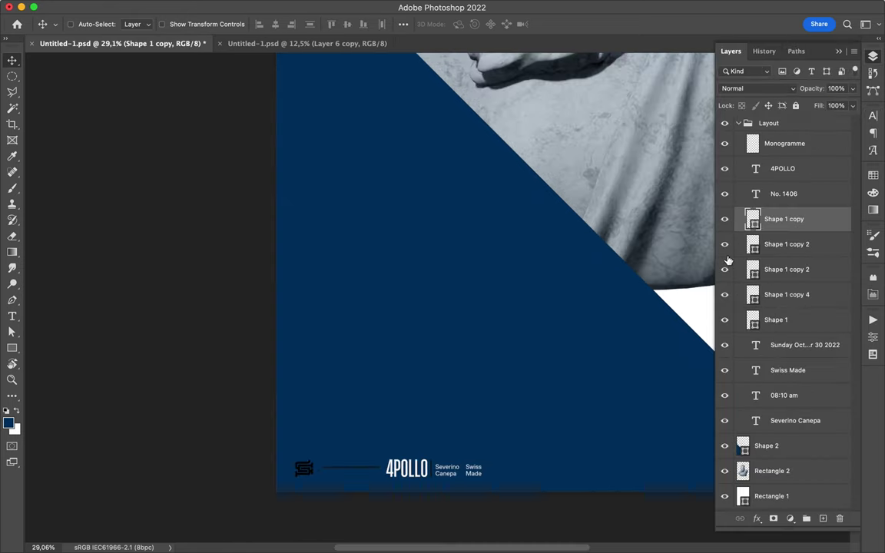
left_click(738, 246, "shift")
key("a")
left_click(227, 29)
left_click(139, 86)
key("v")
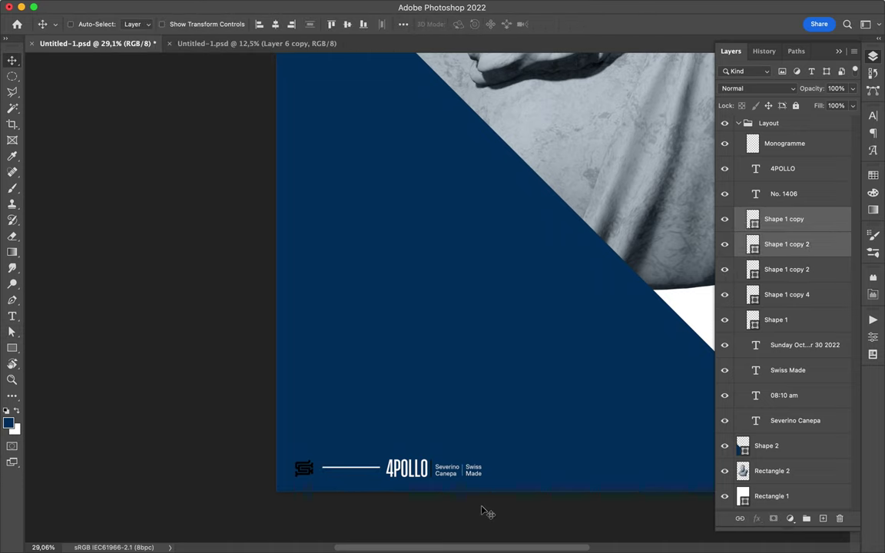
left_click(786, 294)
left_click(775, 319)
key("a")
left_click(180, 24)
Add a white Rectangle 3 behind the monogram at the top of Layout
key("v")
scroll(430, 366, "up", 3)
key("u")
left_click_drag(189, 248, 221, 278)
left_click(116, 24)
left_click(158, 87)
key("v")
left_click_drag(781, 320, 794, 135)
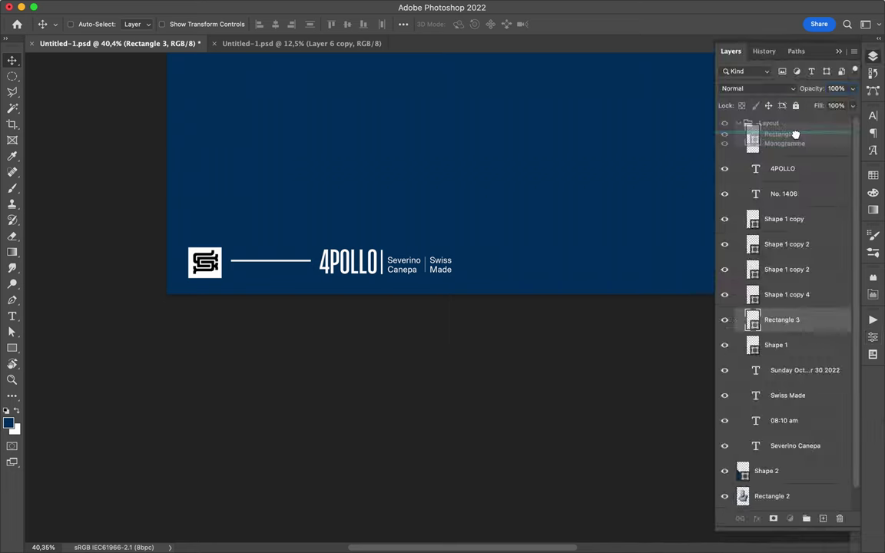
Fit the poster on screen and shift the bust to the left
key("ctrl+0")
left_click_drag(476, 349, 426, 370)
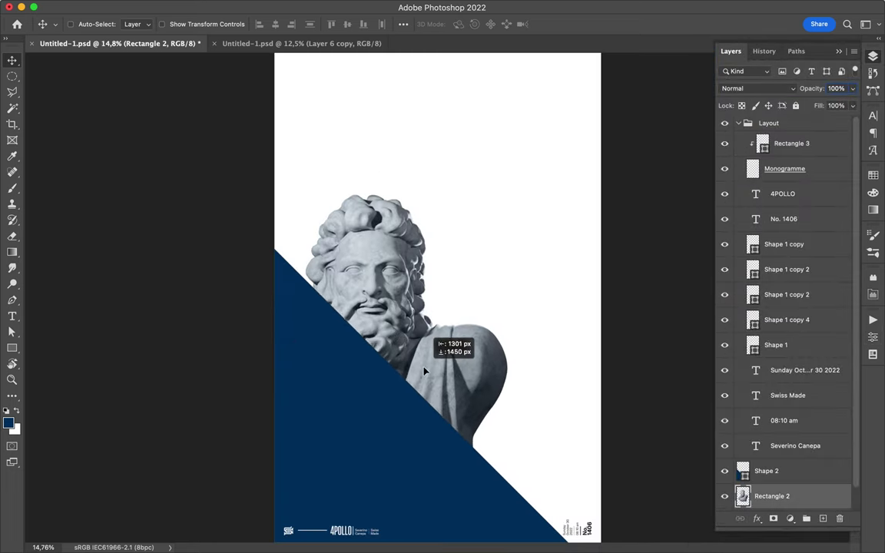
scroll(426, 369, "down", 2)
Copy a statue strip to a new layer and move the bust up and right
key("u")
key("l")
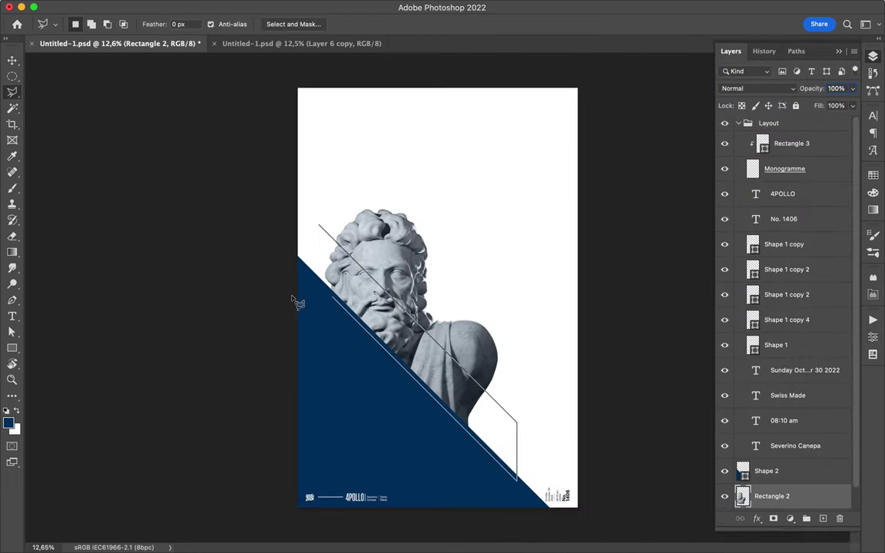
key("ctrl+j")
key("v")
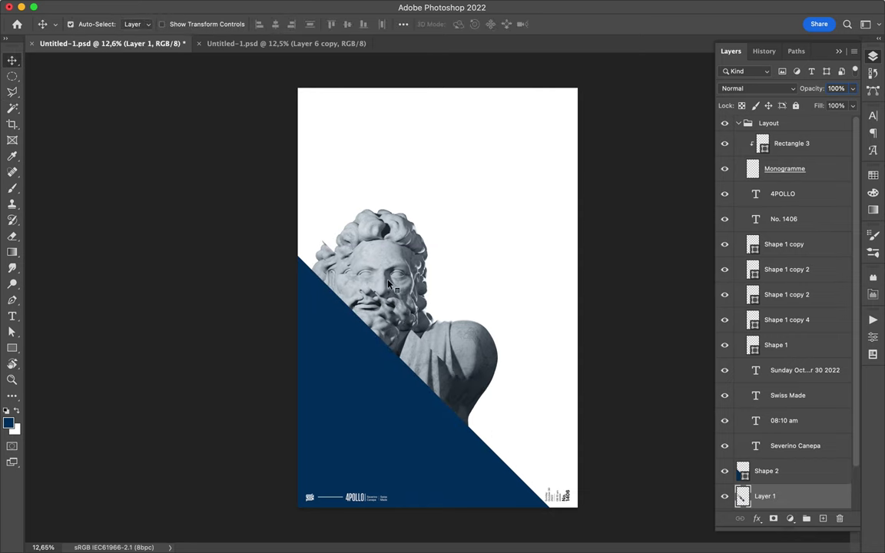
left_click_drag(337, 292, 495, 180)
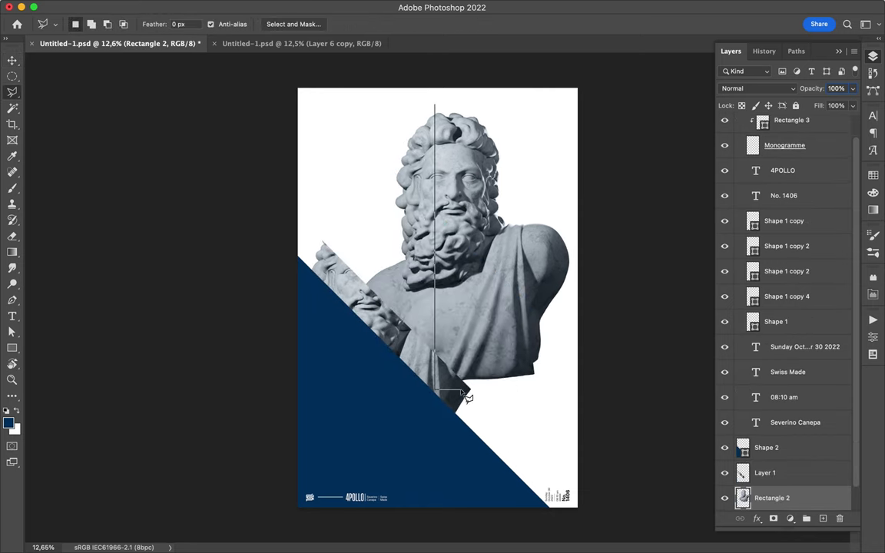
Duplicate a strip, rotate it diagonally and slide it along the navy band above the navy shape
key("ctrl+j")
key("ctrl+t")
left_click_drag(461, 84, 399, 100)
key("Return")
key("v")
mouse_move(430, 269)
left_mouse_down()
mouse_move(379, 335)
mouse_move(427, 359)
left_mouse_up()
key("ctrl+bracketright")
key("ctrl+bracketright")
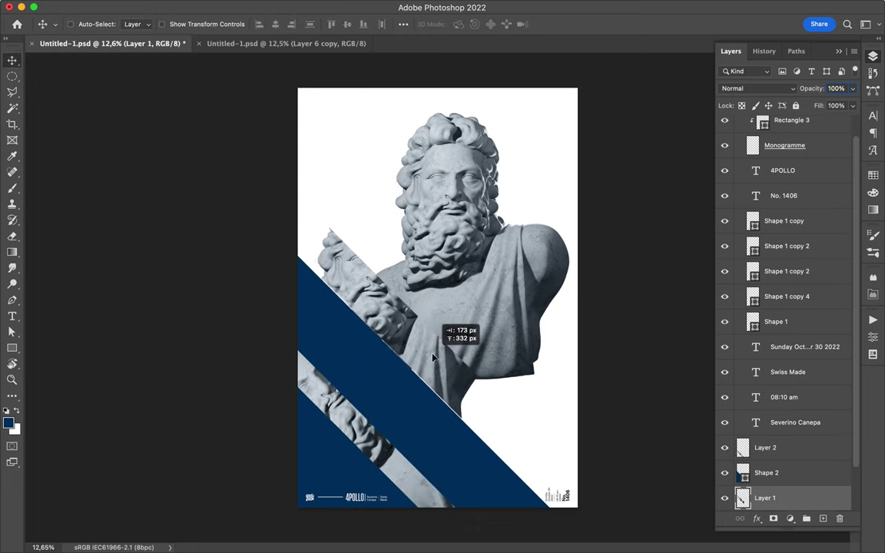
Cut another strip from the statue into its own layer and move it up-right
key("alt+bracketleft")
key("l")
left_click(500, 170)
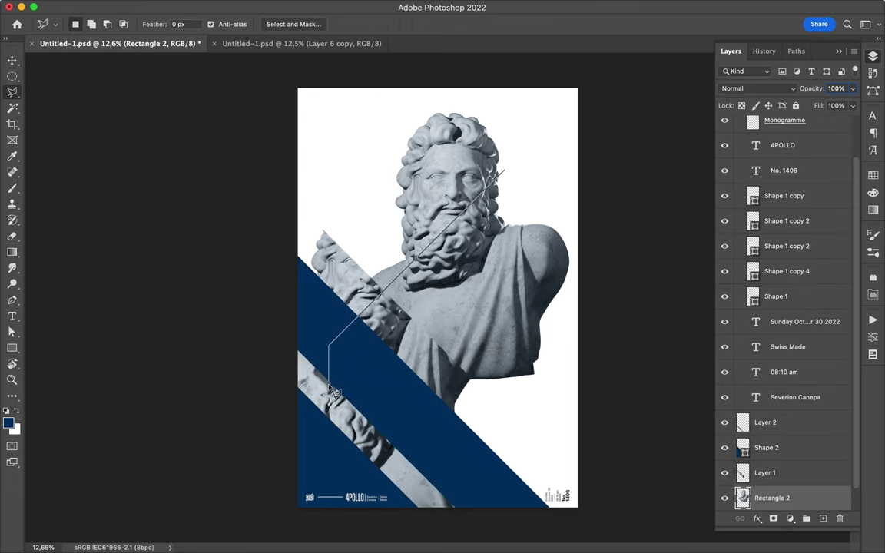
double_click(577, 189)
key("ctrl+j")
key("v")
left_click_drag(445, 277, 467, 238)
Draw a new navy strip shape across the poster
key("p")
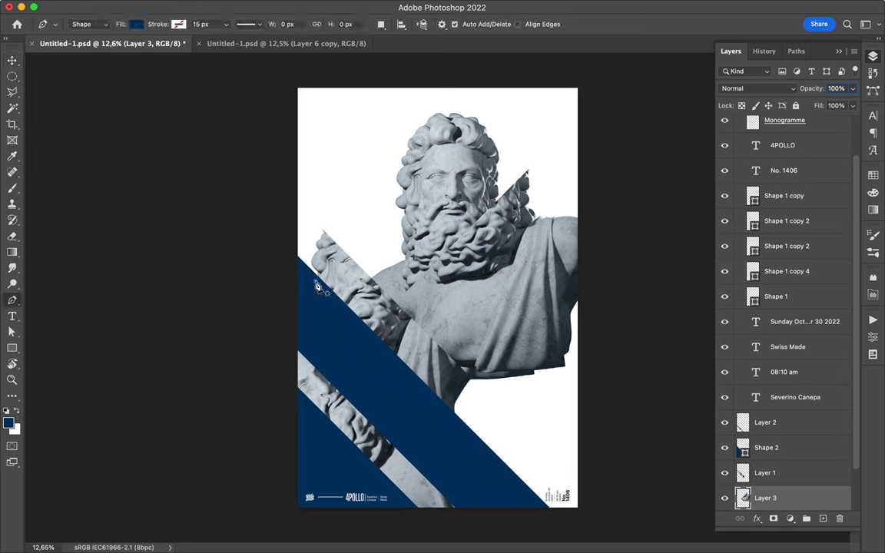
left_click(572, 517)
left_click(315, 281)
key("v")
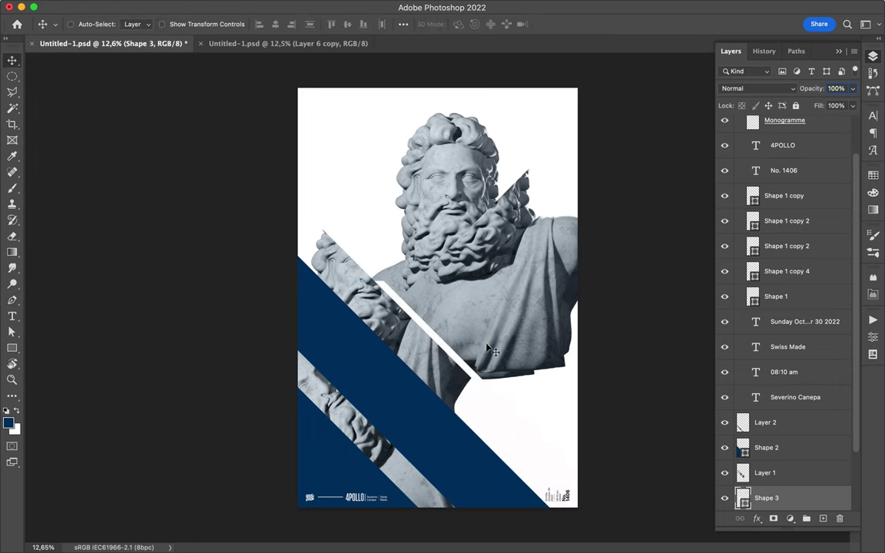
Move the statue strip down-right and raise the bust to the top right
key("alt+bracketleft")
left_click_drag(472, 286, 584, 439)
key("alt+bracketleft")
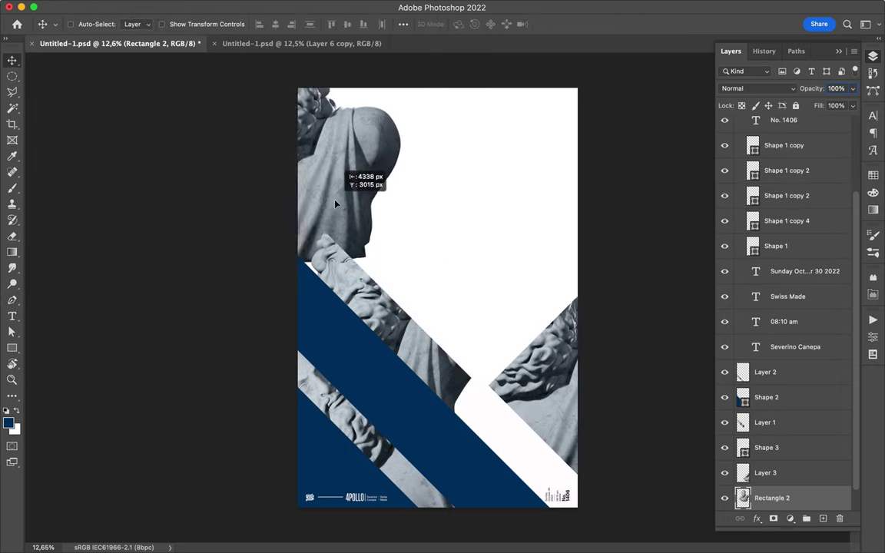
left_click_drag(328, 205, 537, 225)
key("a")
left_click(383, 283)
key("v")
key("alt+bracketleft")
key("alt+bracketleft")
key("alt+bracketleft")
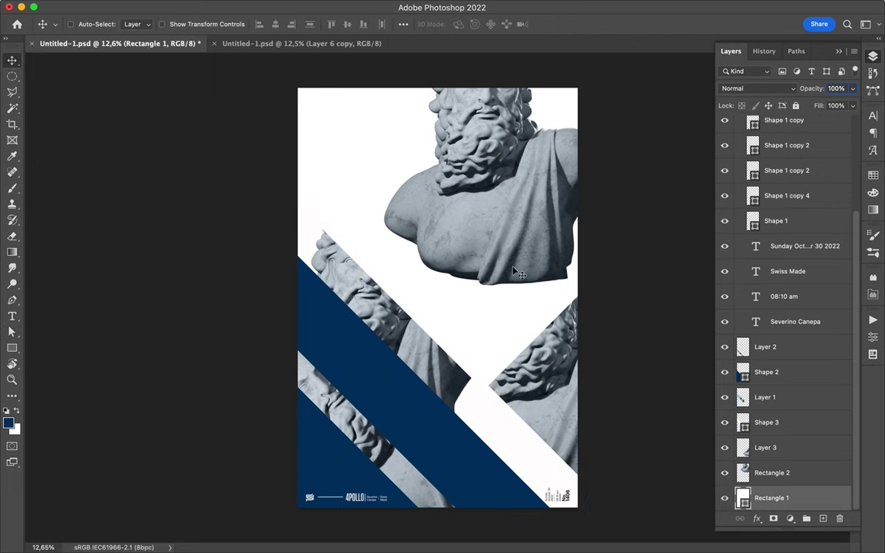
Start a new stripe shape with a white fill at the lower left
key("p")
left_click(287, 392)
left_click(135, 24)
left_click(56, 89)
scroll(430, 295, "down", 1)
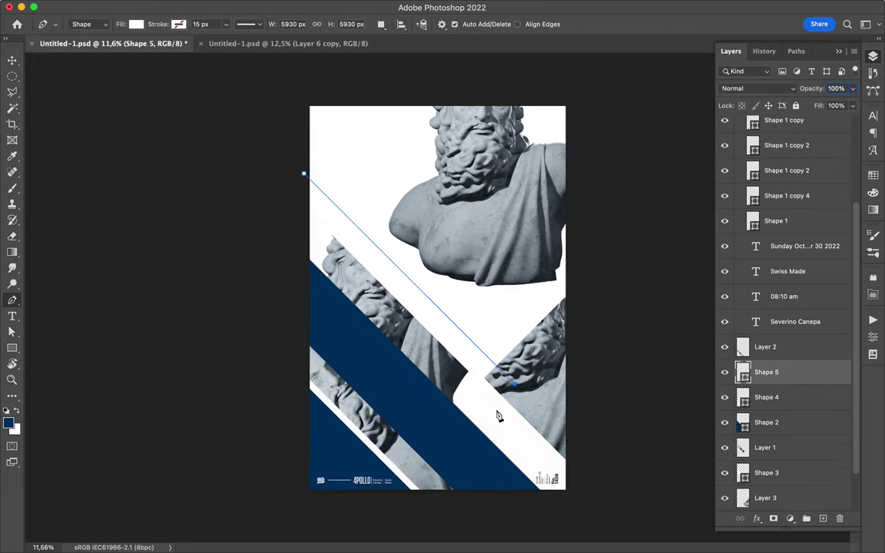
Fill the new stripe navy and place it below the statue layer
left_click(135, 24)
left_click(58, 87)
left_click_drag(766, 371, 772, 483)
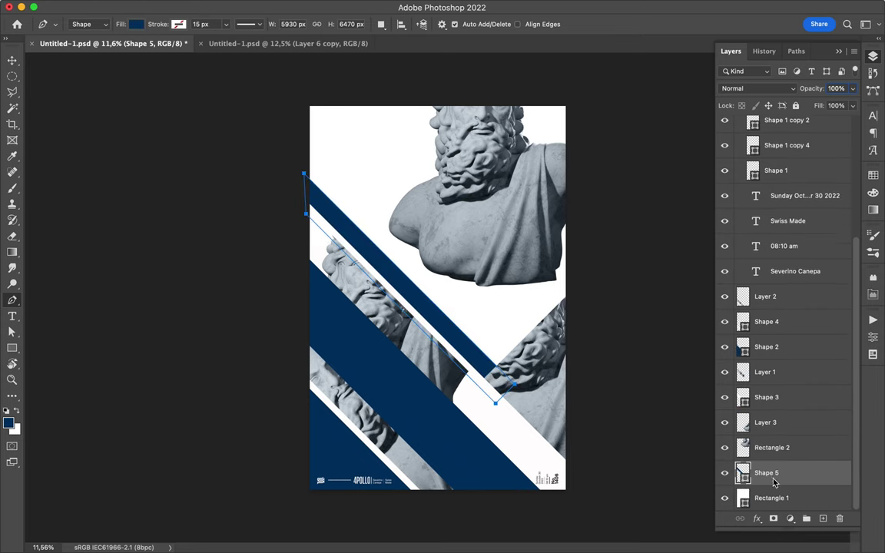
key("v")
left_click_drag(465, 348, 463, 340)
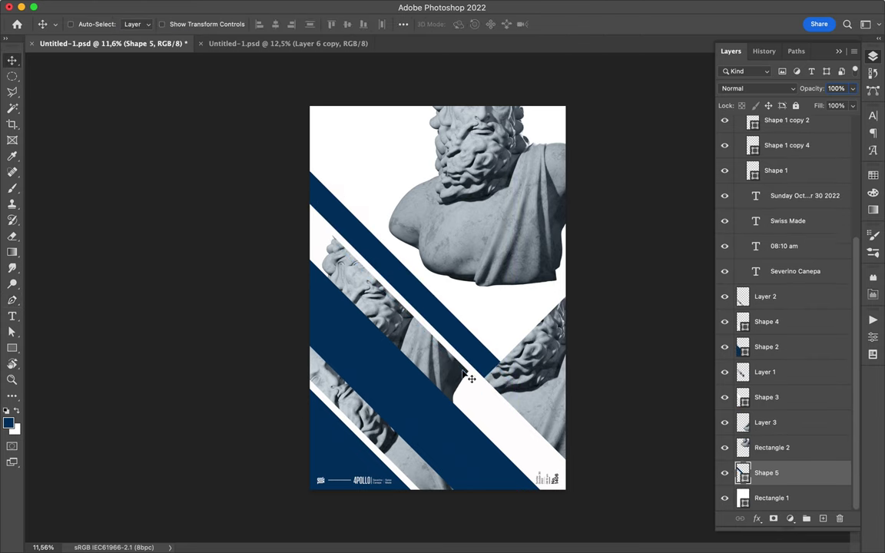
Shift the white stripe vertically into place and move the statue down-left
left_click(485, 399, "ctrl")
key("a")
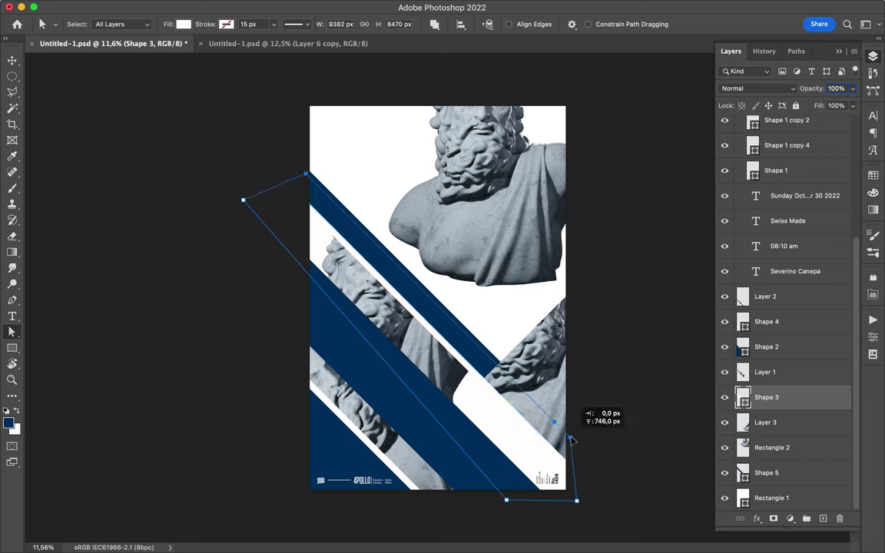
key("v")
left_click_drag(535, 410, 535, 350)
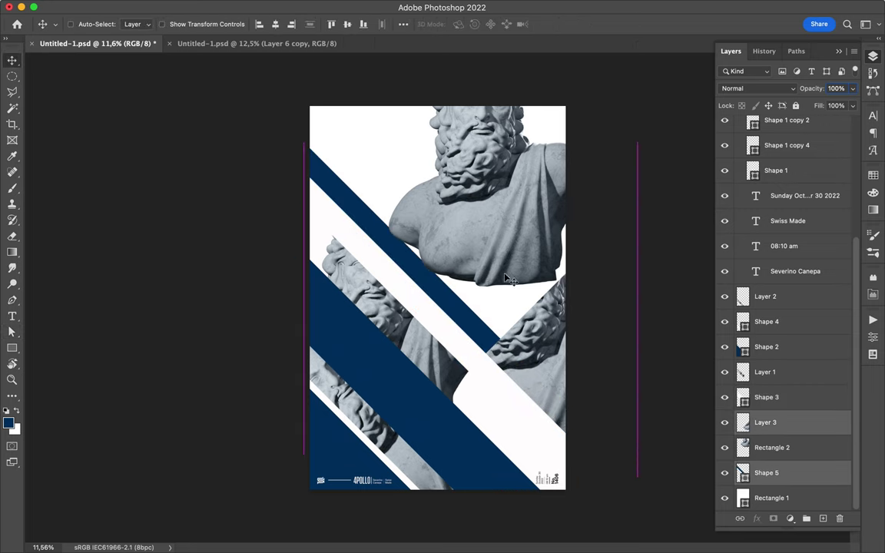
left_click_drag(507, 279, 405, 359)
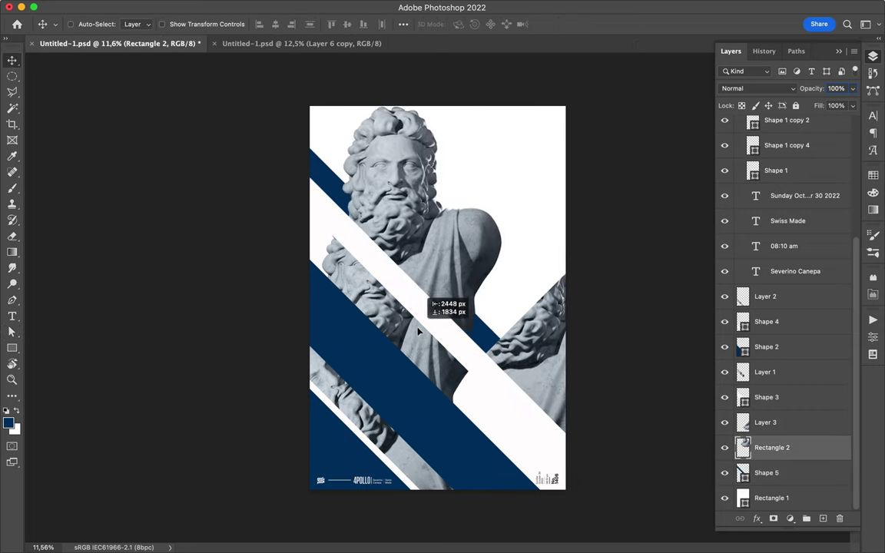
Draw a green diagonal stripe at the poster's right edge
key("p")
left_click(571, 281)
left_click(474, 378)
left_click(572, 282)
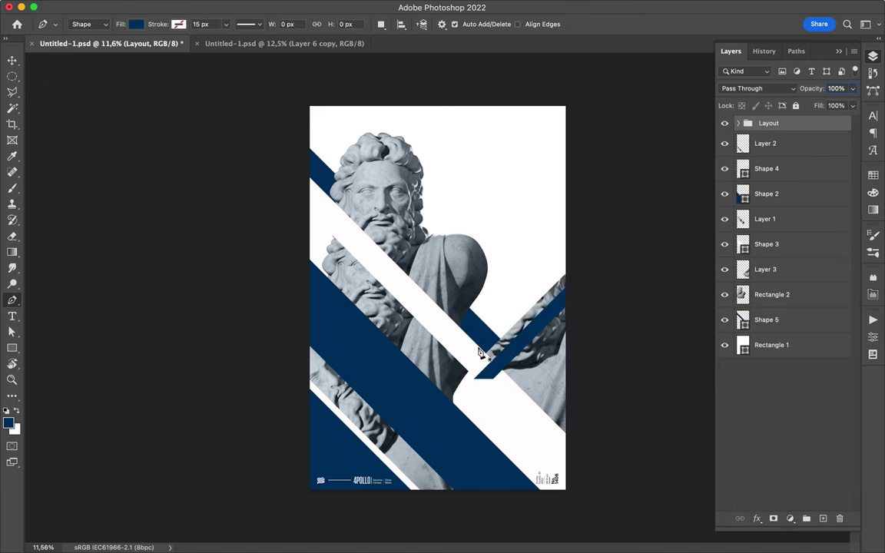
key("a")
left_click(183, 24)
left_click(100, 82)
key("v")
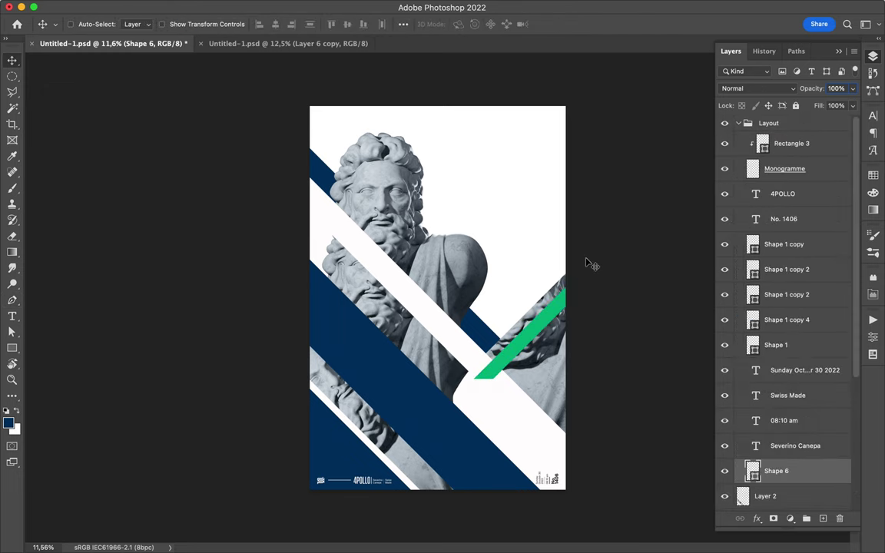
key("p")
left_click(296, 282)
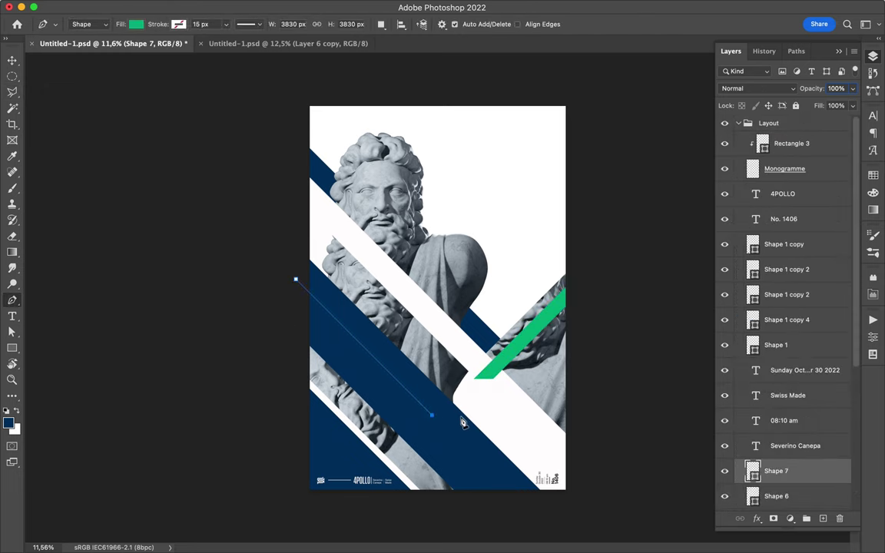
Extend the green stripe's end down and right across the lower navy band
key("a")
left_click_drag(444, 413, 504, 458)
key("v")
Enlarge the statue with a larger Free Transform width and move it right
key("alt+comma")
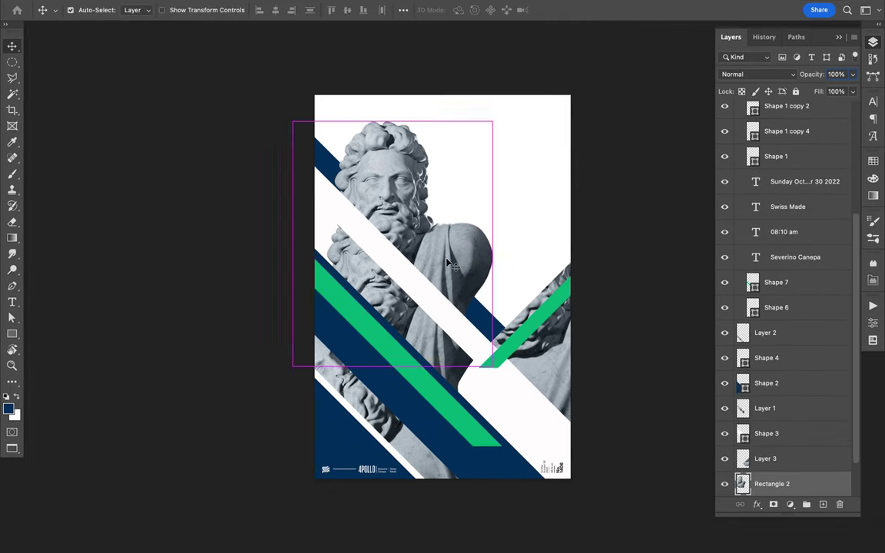
key("ctrl+t")
left_click(230, 10)
type("00")
key("Return")
key("Return")
left_click_drag(394, 198, 496, 217)
left_click_drag(421, 283, 441, 304)
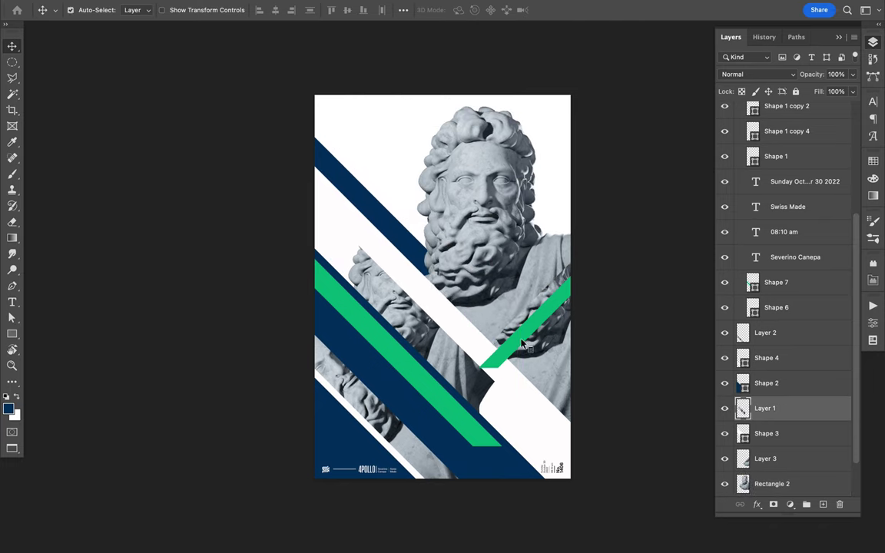
Reposition the right green stripe down-left and reorder it in the layer stack
left_click_drag(515, 350, 503, 324)
key("a")
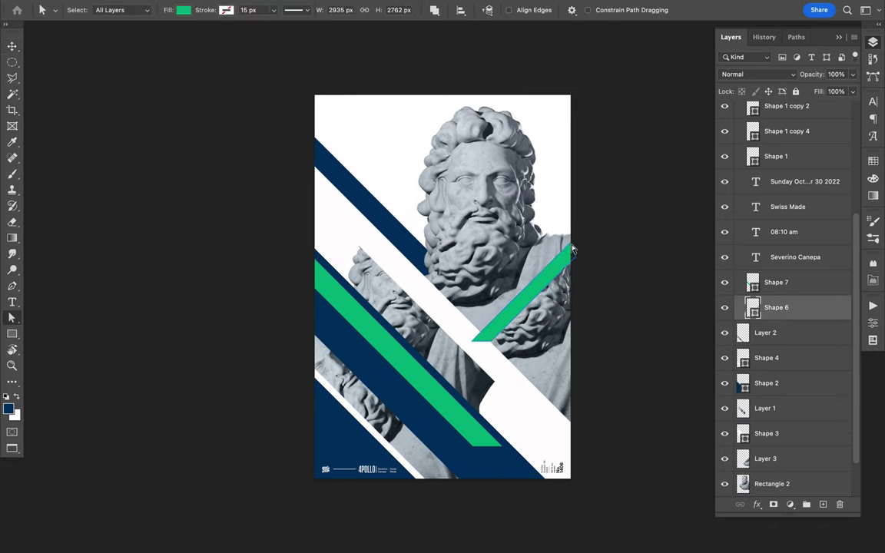
key("v")
left_click_drag(558, 260, 541, 281)
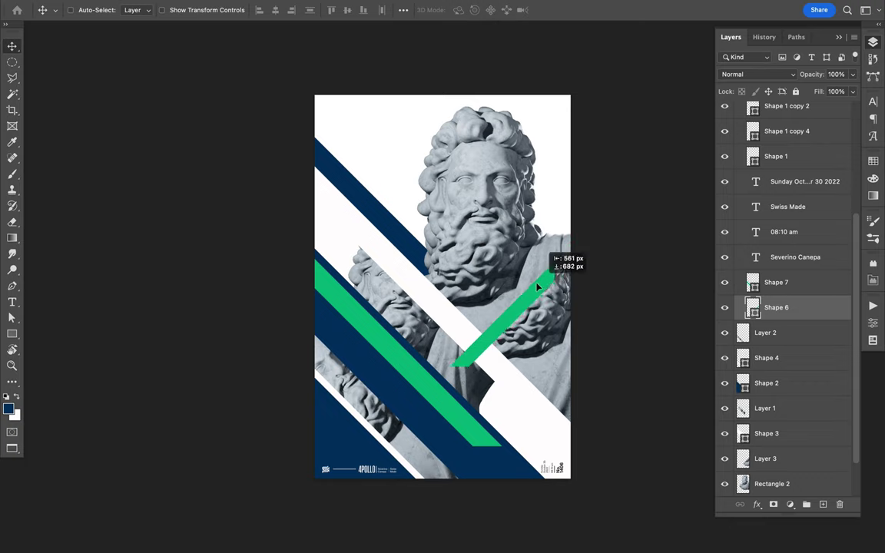
key("a")
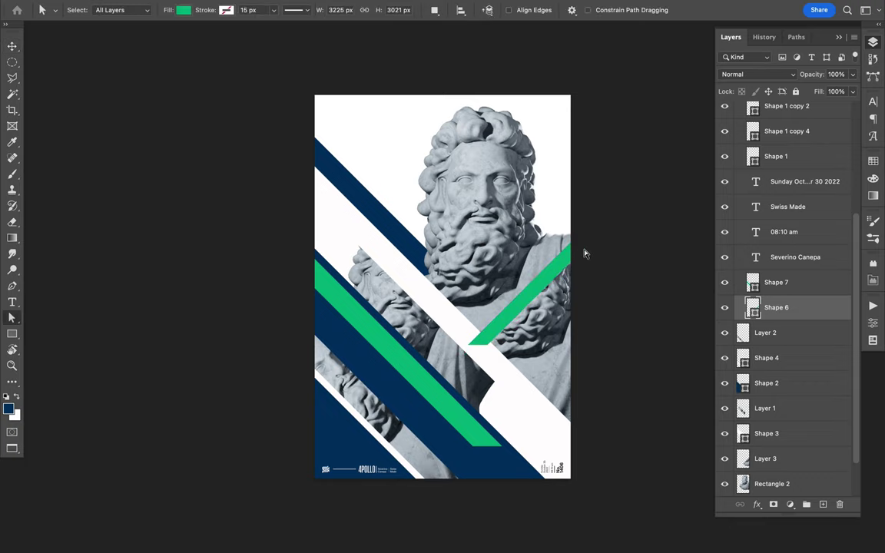
key("v")
left_click_drag(775, 307, 776, 310)
Move the lower-right statue strip into place and shift the bust slightly right
key("f")
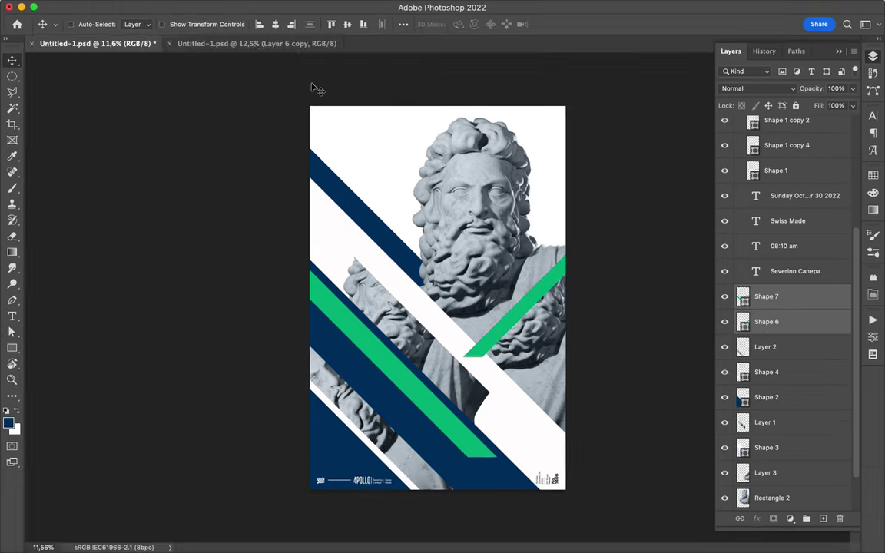
left_click(253, 43)
left_click(108, 43)
left_click_drag(400, 330, 499, 440)
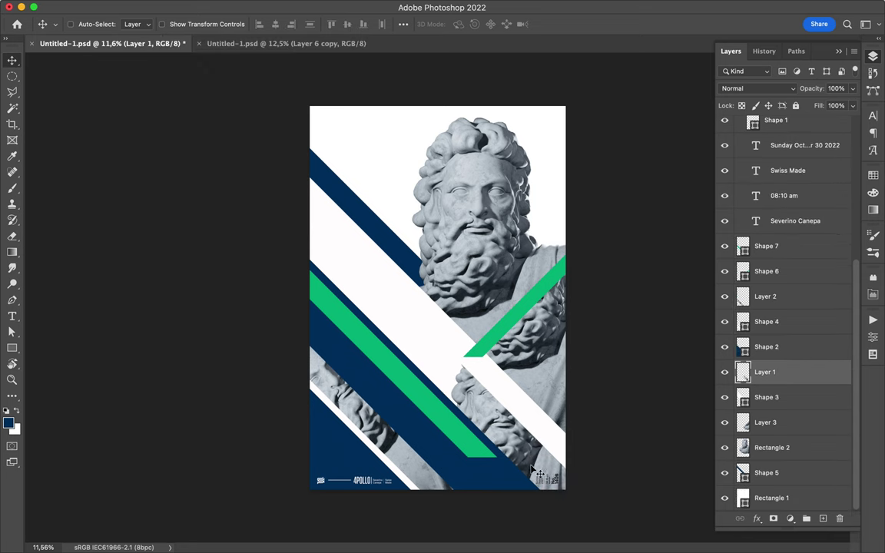
left_click_drag(496, 230, 453, 265)
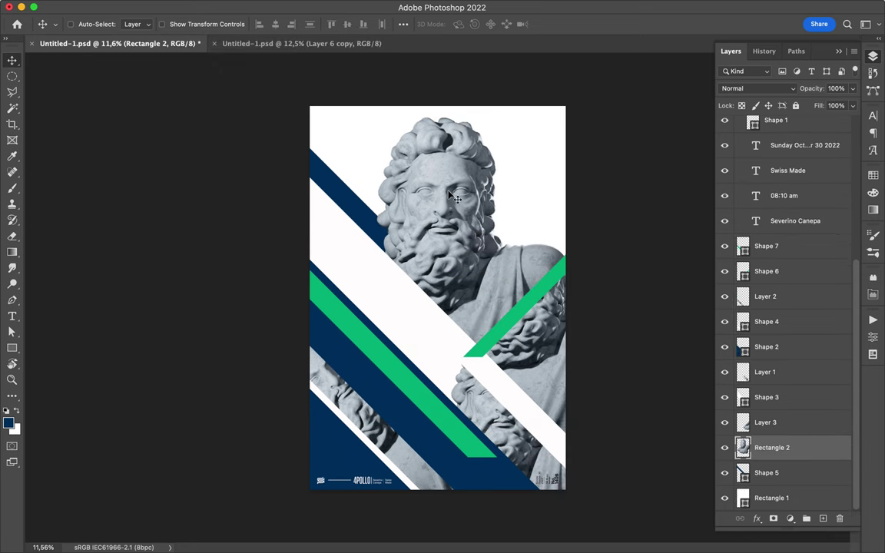
left_click_drag(453, 198, 483, 198)
Draw a green triangle at the top and a white shape with the Pen tool
key("p")
left_click(577, 222)
left_click(573, 93)
left_click(306, 93)
left_click(300, 151)
left_click(136, 24)
left_click(59, 87)
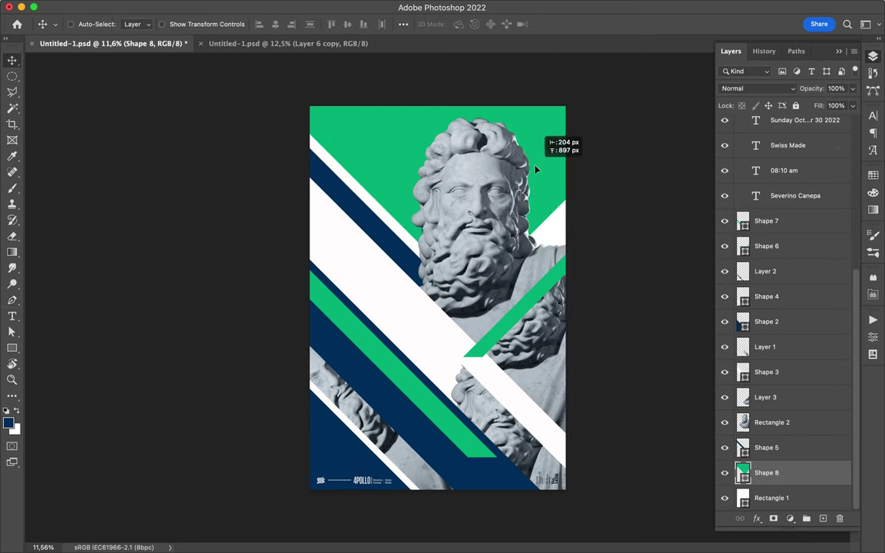
key("p")
left_click(179, 24)
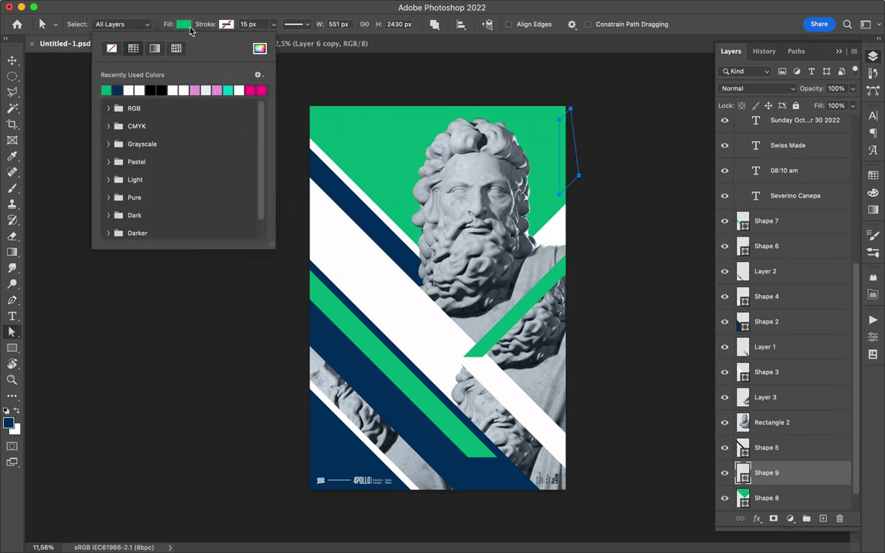
left_click(123, 89)
Bring the ZEUS circle pattern into the poster, above the Shape 7 stripe, nudged slightly left
key("v")
key("ctrl+Tab")
key("ctrl+Tab")
key("ctrl+Tab")
left_click_drag(338, 345, 376, 380)
left_click(768, 145)
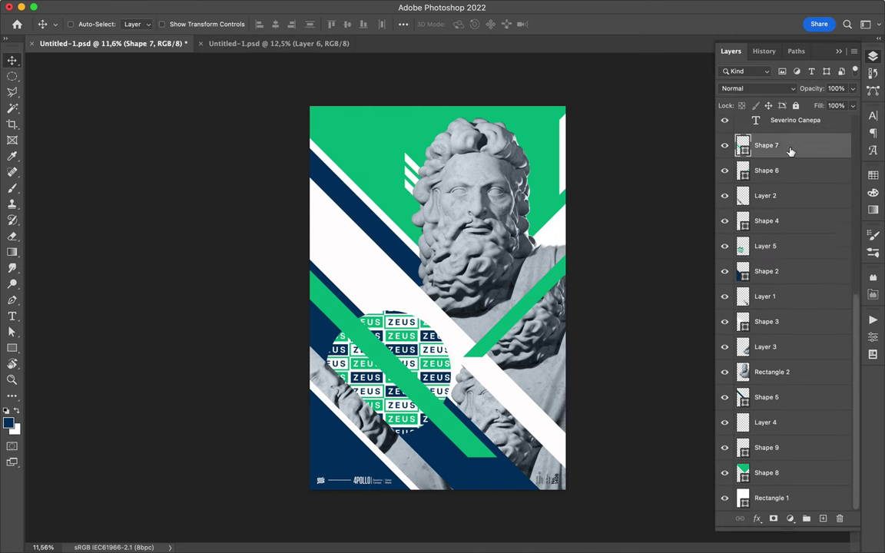
left_click_drag(768, 145, 767, 246)
left_click_drag(401, 382, 391, 385)
Copy a lassoed piece of the ZEUS circle to a new layer and move it up-left
key("l")
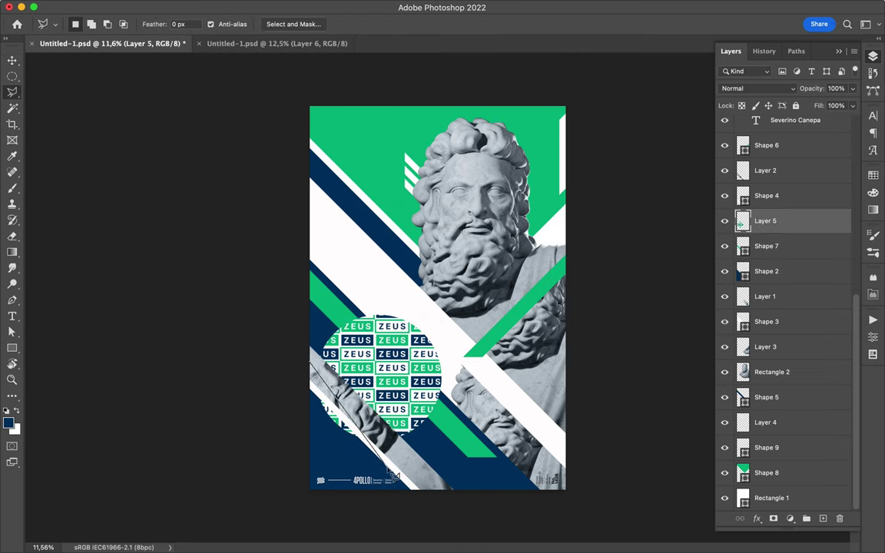
key("ctrl+j")
left_click_drag(311, 387, 346, 238)
scroll(346, 242, "up", 5)
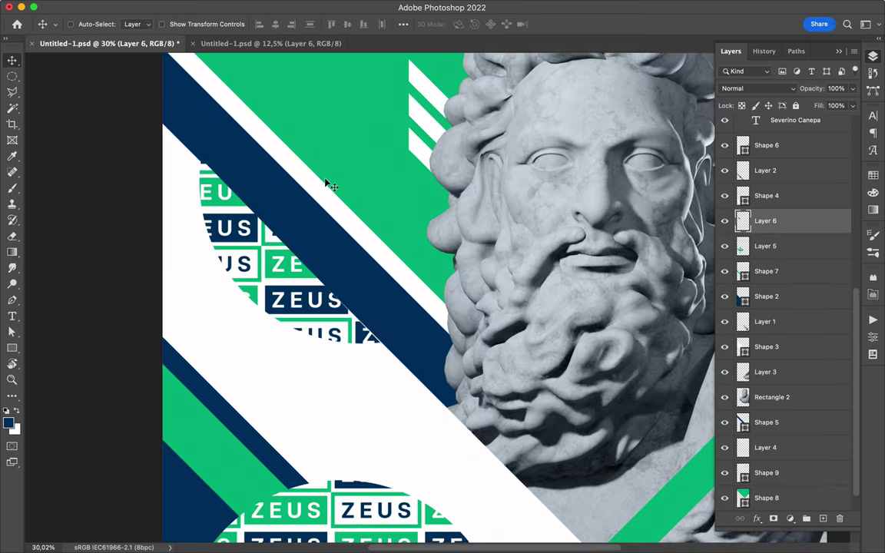
Lasso a wedge of the ZEUS pattern, move it down-right, and start a new stripe shape
key("l")
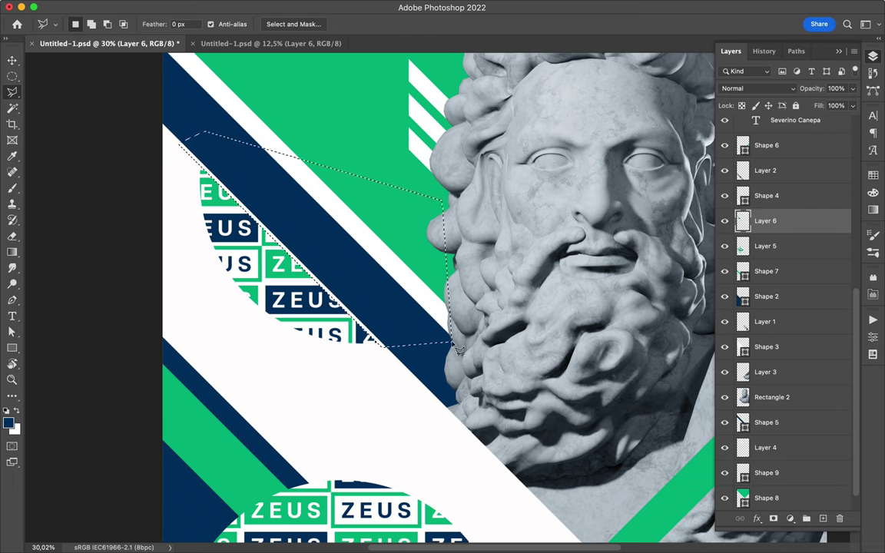
key("v")
left_click_drag(459, 350, 346, 316)
scroll(345, 315, "down", 5)
left_click_drag(397, 290, 524, 395)
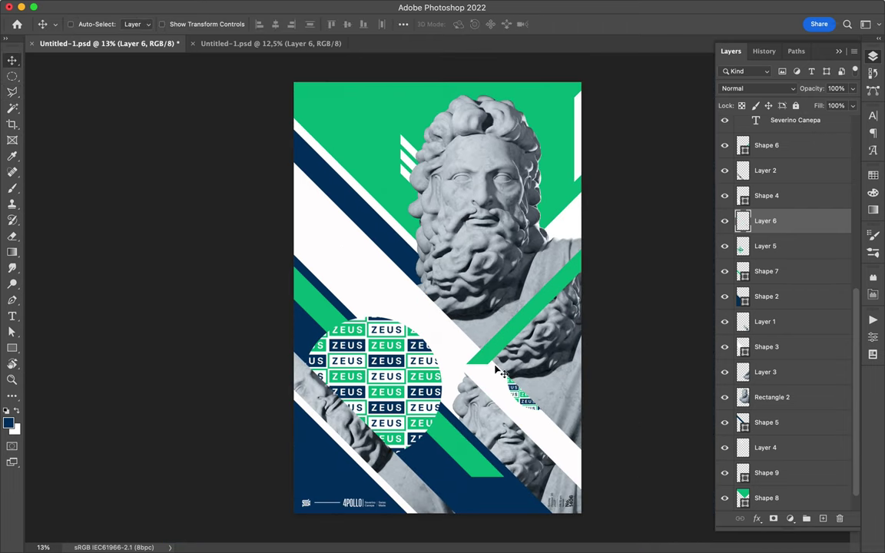
key("p")
left_click(286, 305)
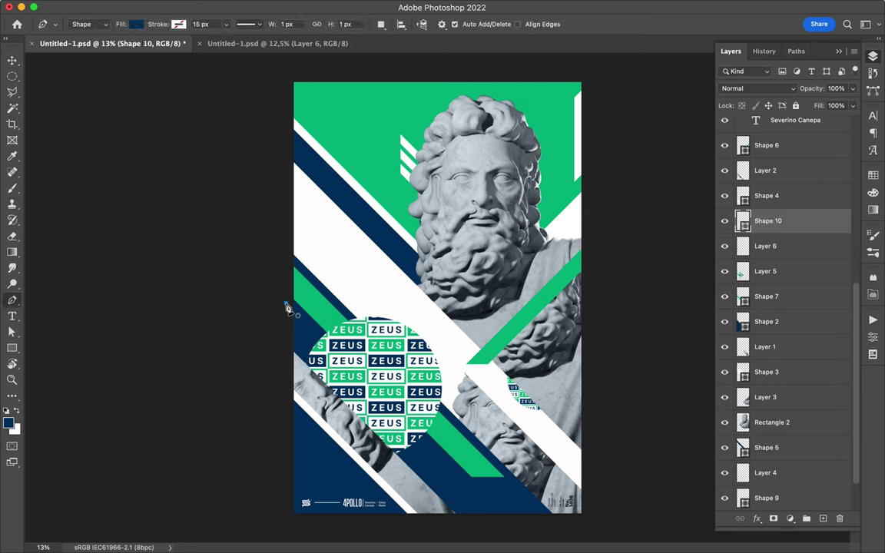
Fill the new stripe white, move it into place, and adjust the statue fragment
left_click(136, 24)
left_click(62, 87)
key("v")
left_click_drag(768, 221, 768, 159)
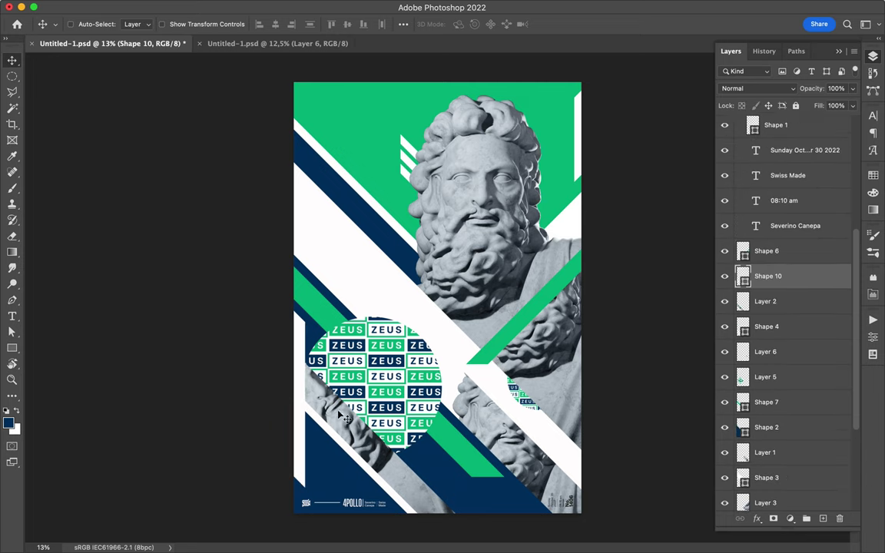
left_click_drag(361, 430, 346, 421)
Draw a white stripe near the bottom and duplicate it to form parallel lines
key("p")
left_click(470, 520)
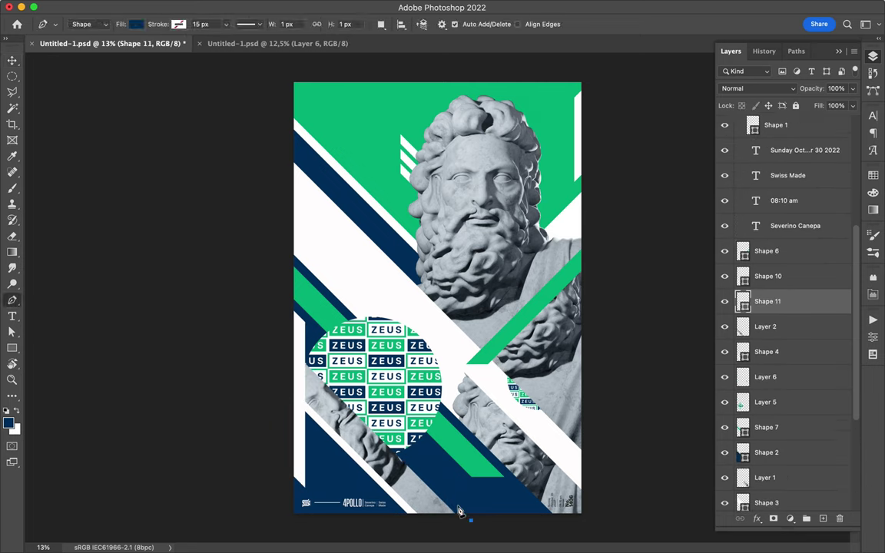
left_click(136, 24)
left_click(61, 89)
key("v")
scroll(450, 428, "up", 5)
scroll(450, 428, "down", 5)
mouse_move(338, 315)
left_mouse_down()
mouse_move(315, 328)
mouse_move(403, 327)
left_mouse_up()
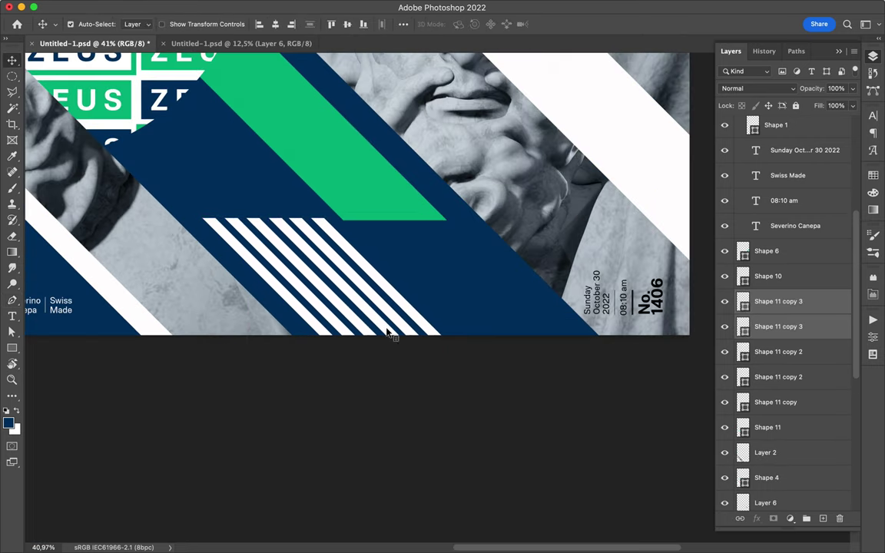
Draw a navy shape and position it in the poster's top-left corner
scroll(329, 328, "down", 5)
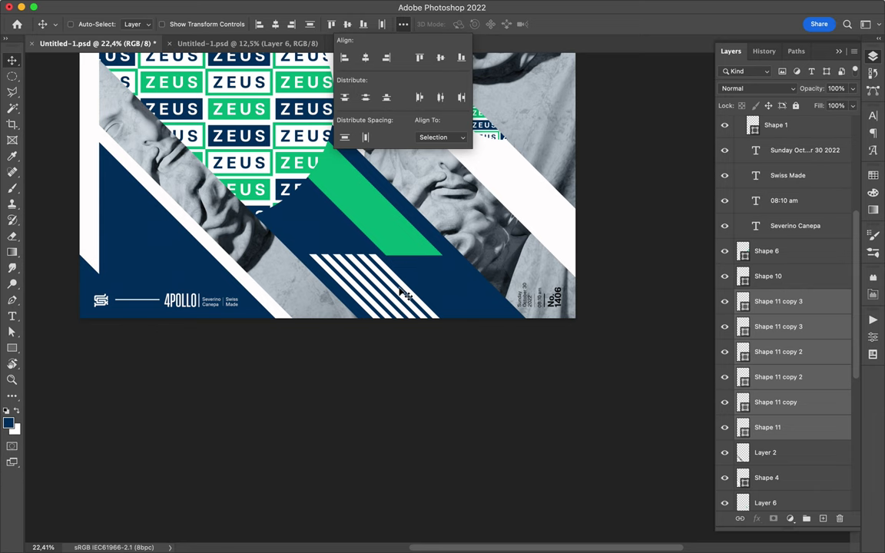
scroll(432, 315, "down", 3)
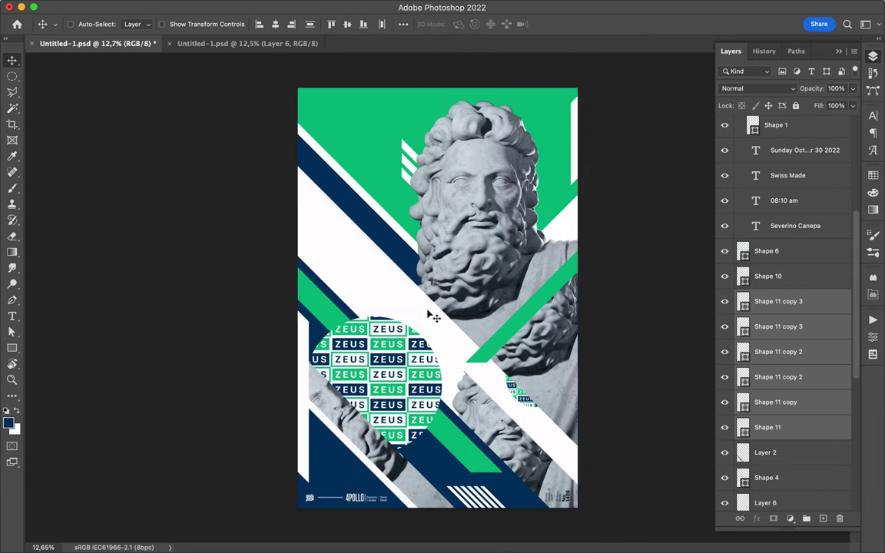
key("p")
left_click(290, 100)
left_click(291, 100)
left_click(136, 24)
left_click(63, 87)
key("v")
left_click_drag(338, 106, 338, 120)
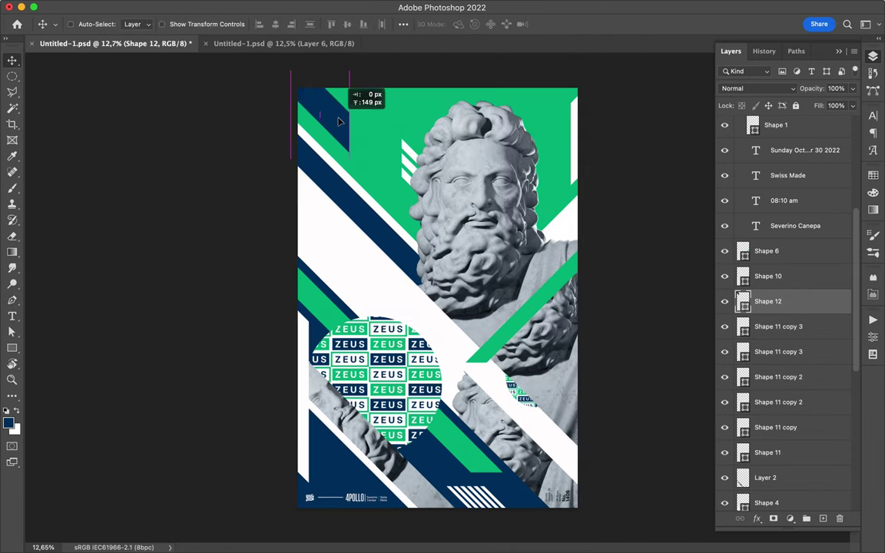
Add hatched-line patches from the diagonal-stripe group and bring in the navy ZEUS label
mouse_move(424, 125)
left_mouse_down()
mouse_move(301, 255)
mouse_move(605, 338)
left_mouse_up()
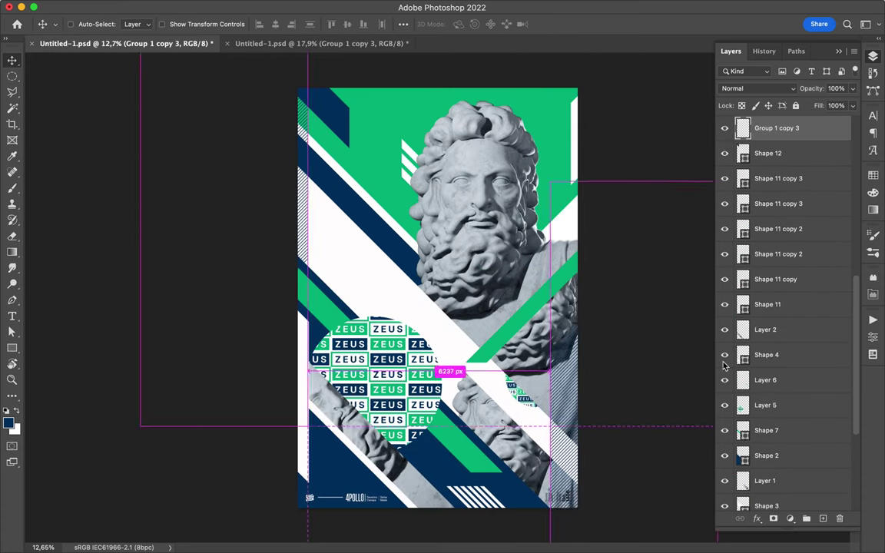
left_click_drag(605, 338, 376, 288)
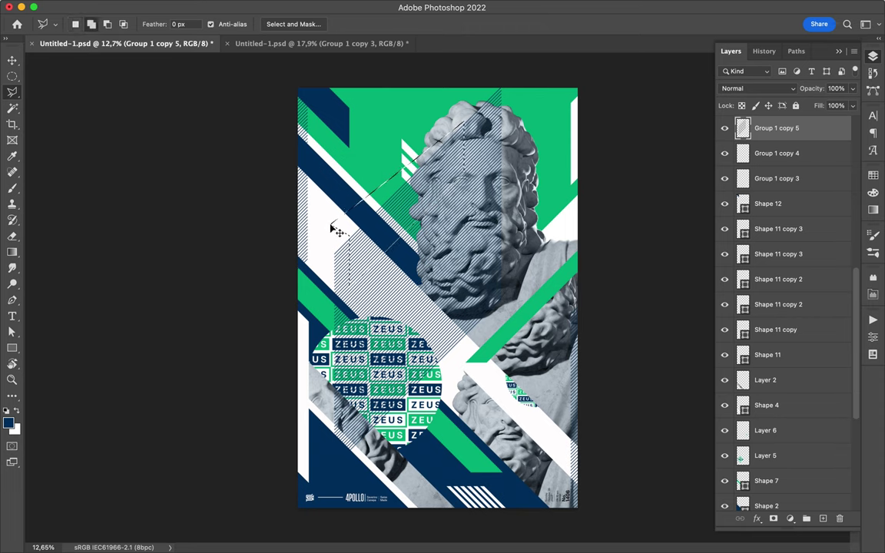
key("ctrl+shift+j")
left_click_drag(369, 192, 400, 169)
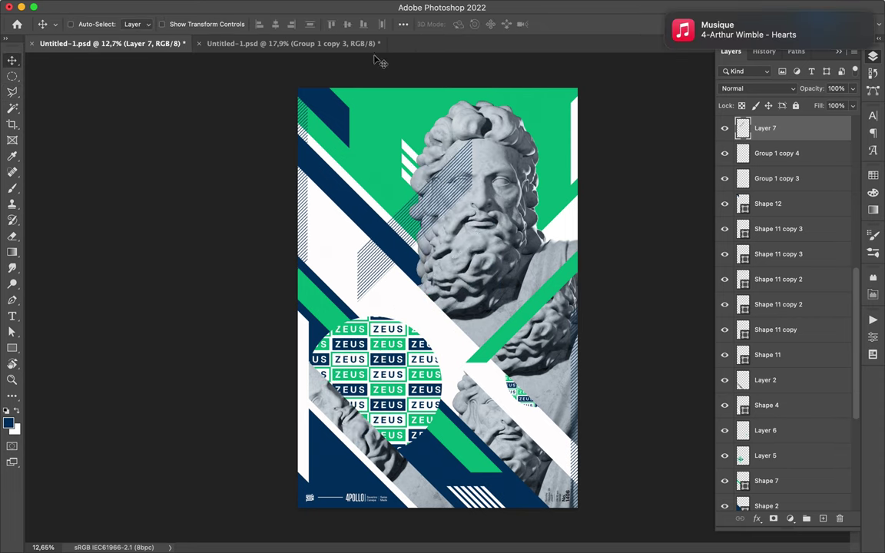
left_click(291, 43)
mouse_move(307, 146)
left_mouse_down()
mouse_move(390, 163)
mouse_move(387, 146)
left_mouse_up()
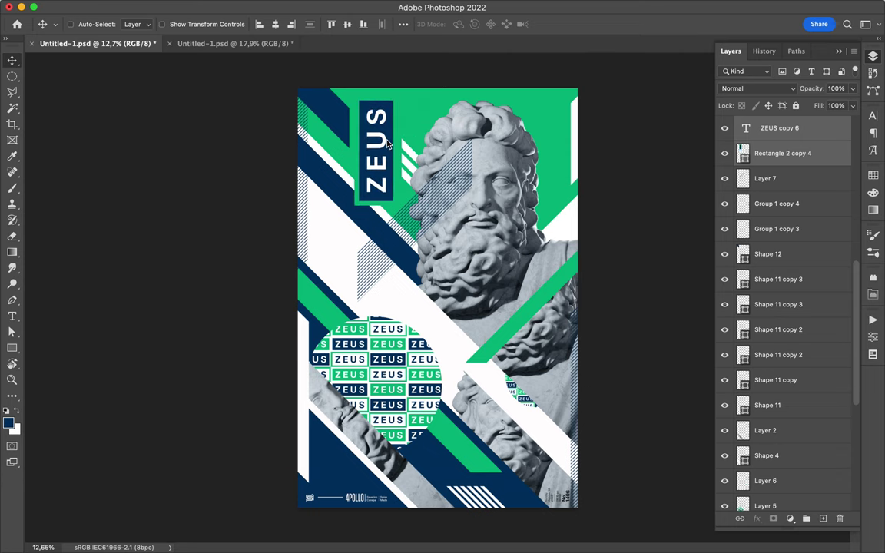
Add a green ZEUS label at the poster bottom and a green hatched circle over the face
key("ctrl+Tab")
mouse_move(488, 377)
left_mouse_down()
mouse_move(442, 372)
mouse_move(384, 264)
left_mouse_up()
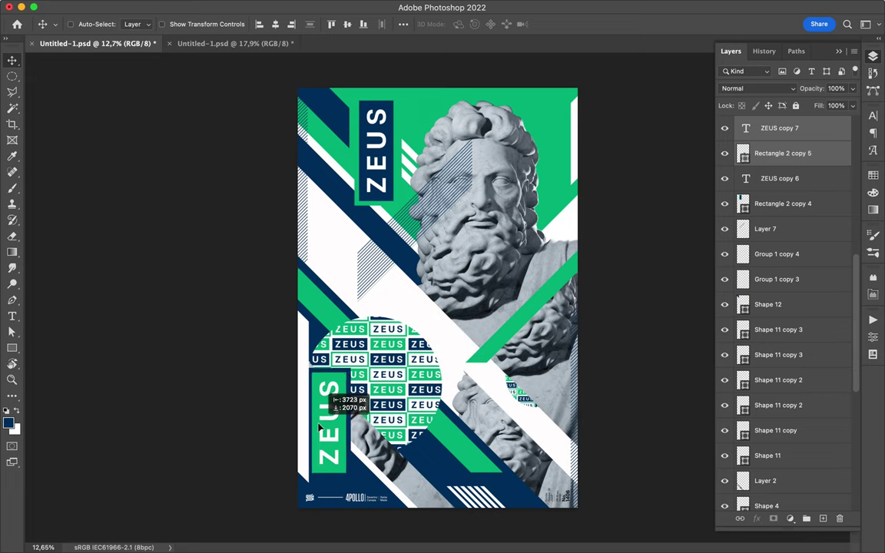
left_click_drag(384, 263, 386, 446)
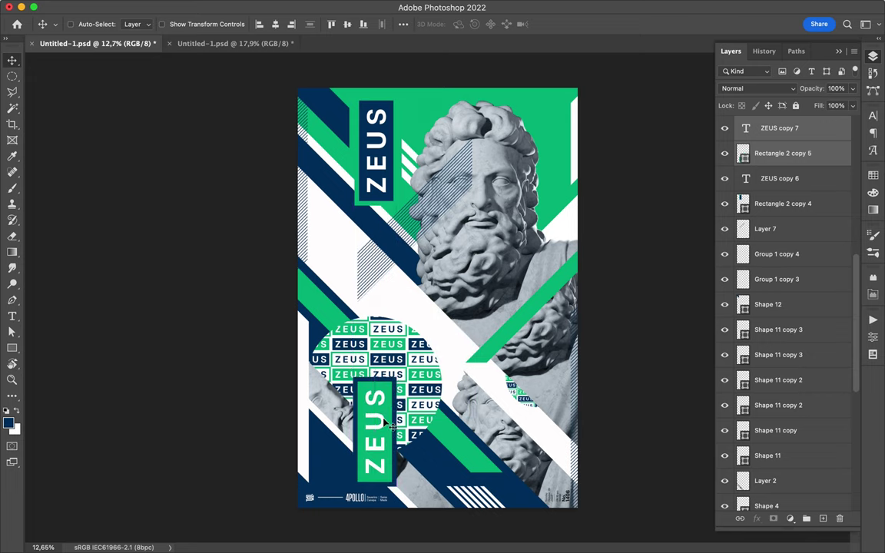
scroll(386, 445, "up", 5)
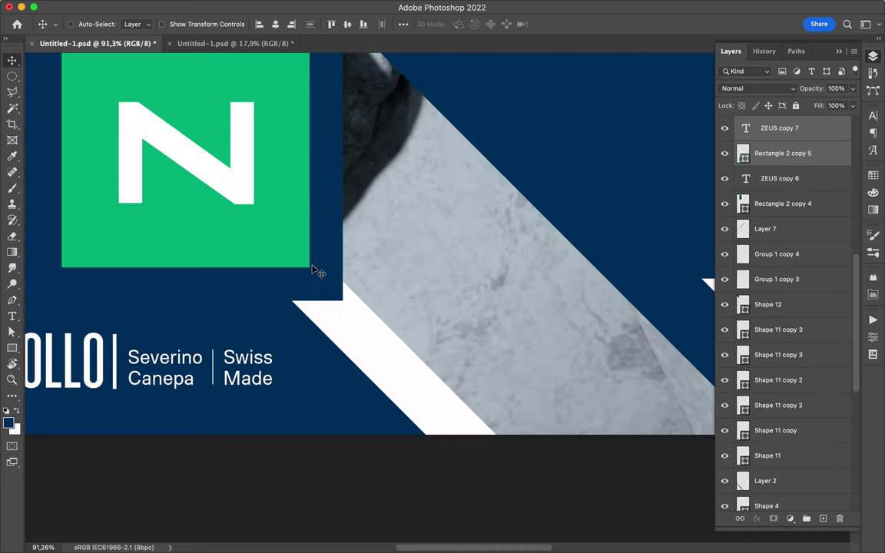
left_click_drag(312, 268, 311, 250)
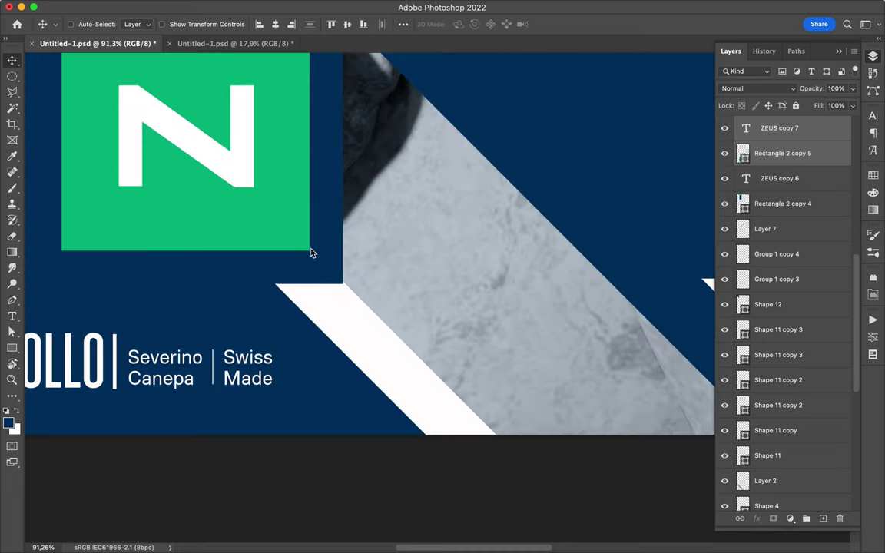
scroll(312, 253, "down", 5)
left_click(234, 43)
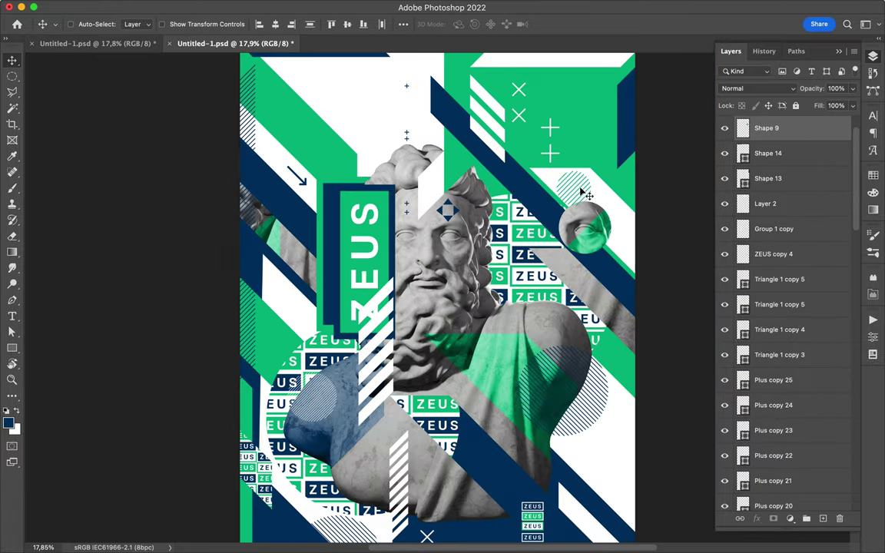
mouse_move(572, 204)
left_mouse_down()
mouse_move(435, 198)
mouse_move(370, 178)
left_mouse_up()
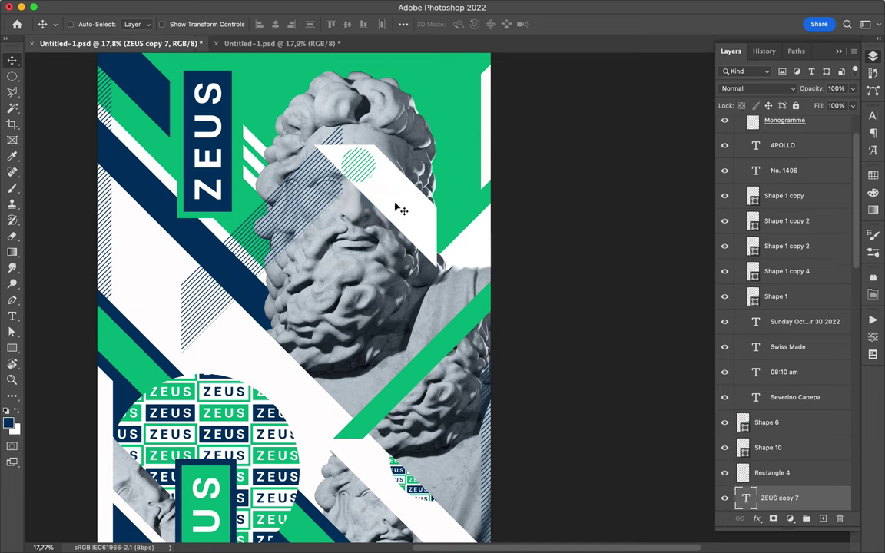
Copy a circular cut-out of the statue's eye and move it down-left over the pattern
key("m")
key("ctrl+j")
key("v")
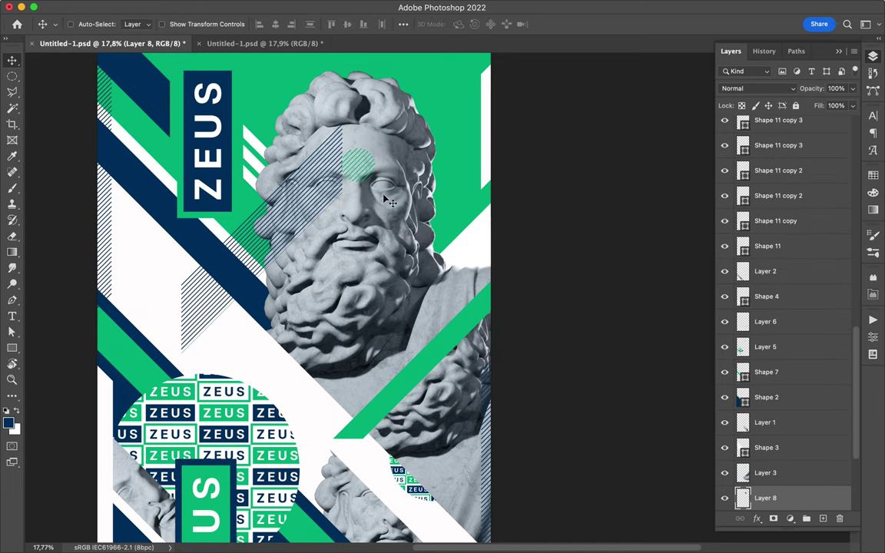
left_click_drag(400, 169, 344, 343)
scroll(344, 343, "down", 2)
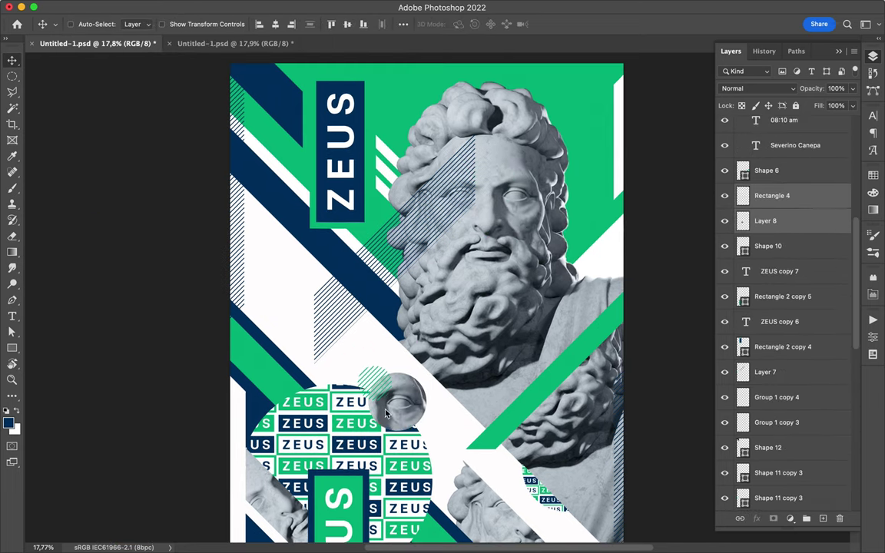
scroll(346, 368, "down", 2)
scroll(414, 338, "down", 2)
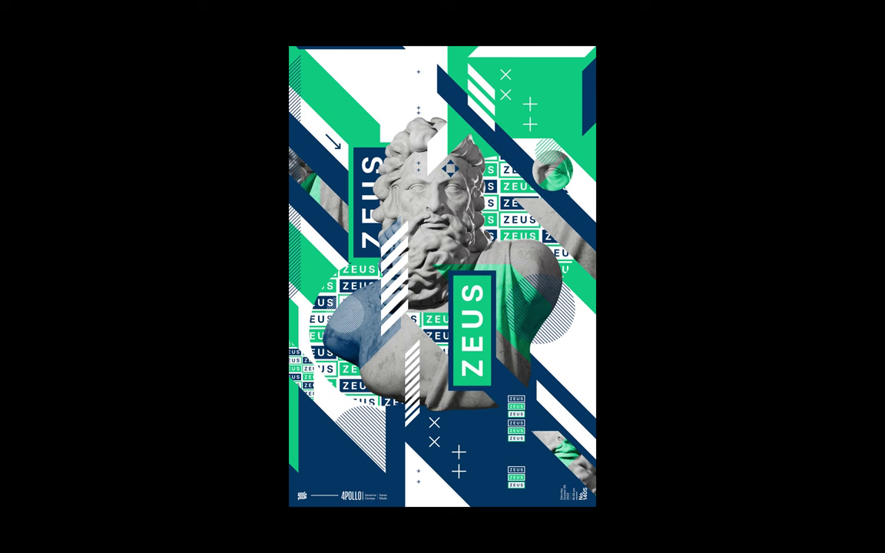